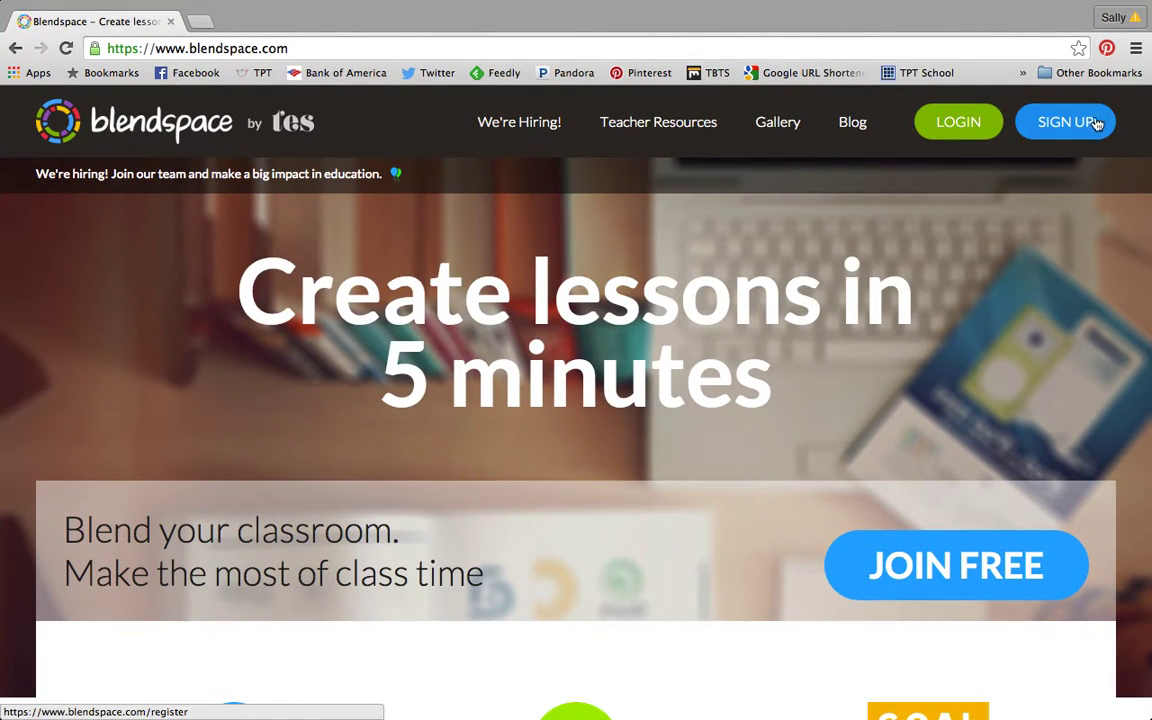
Sign in to Blendspace with the first listed Google account and grant it access
left_click(1094, 122)
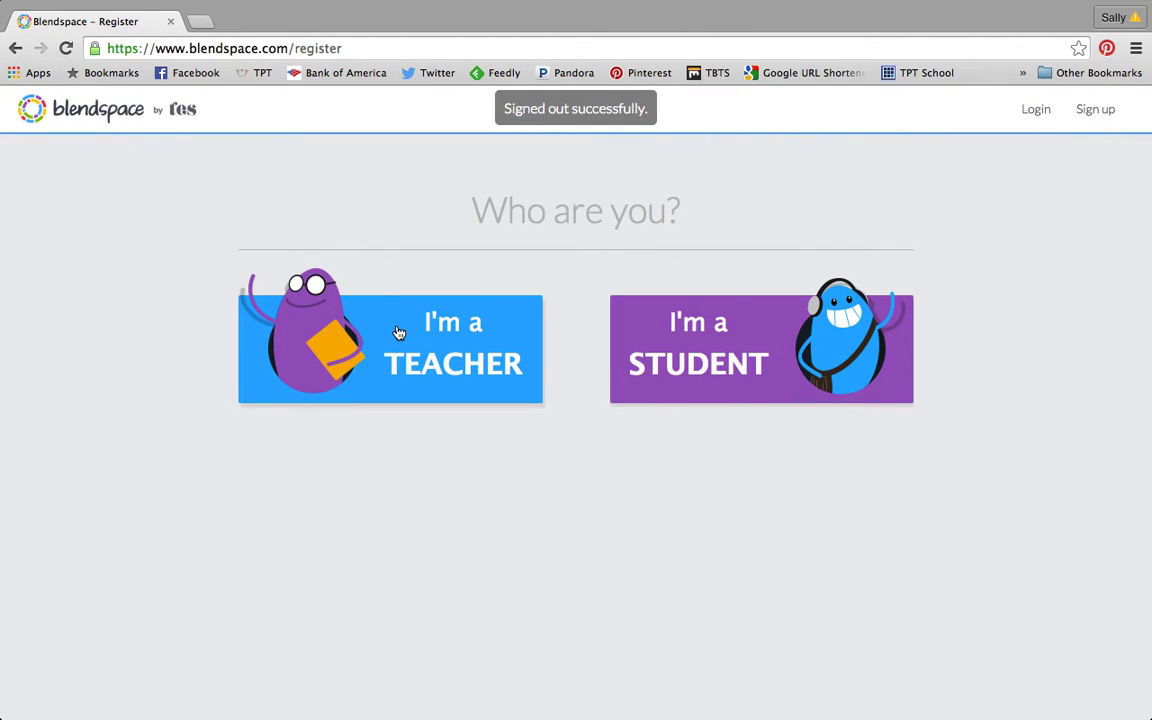
left_click(398, 332)
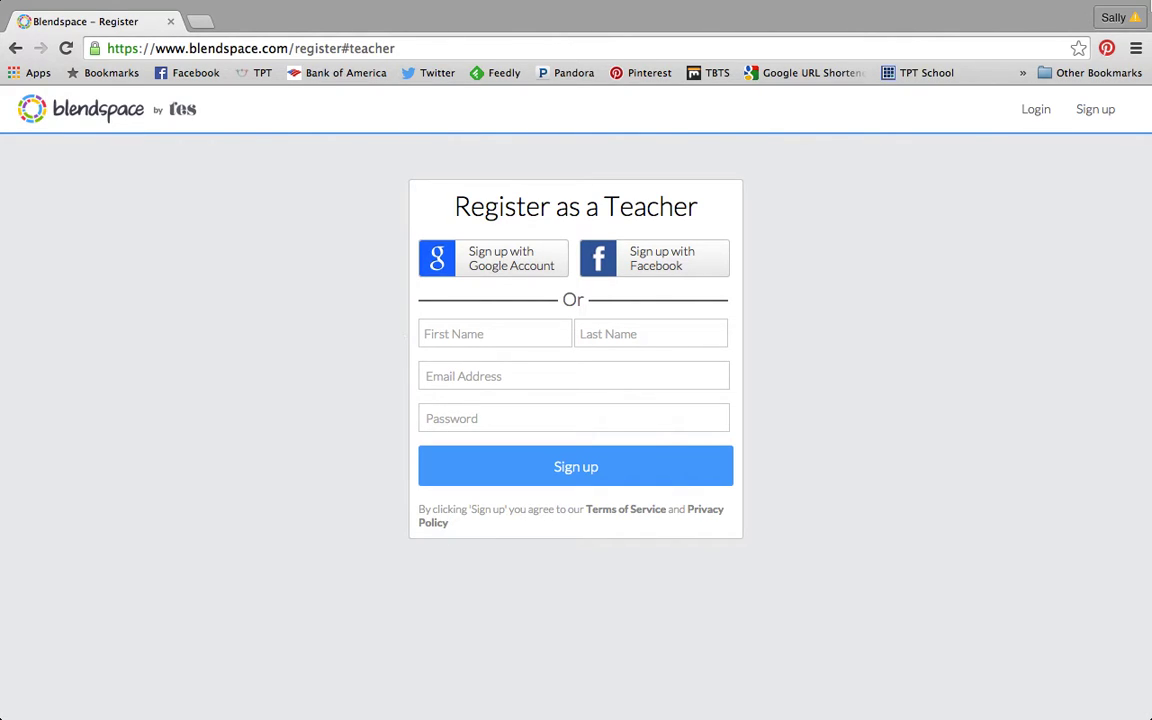
left_click(1037, 112)
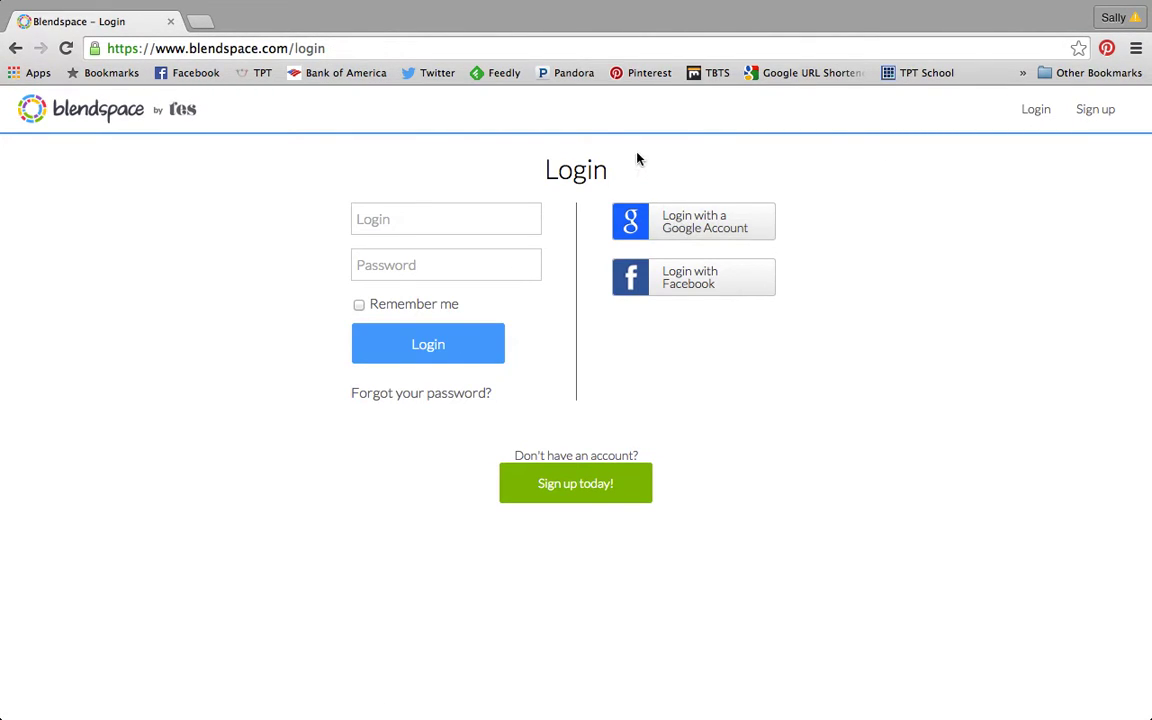
left_click(656, 216)
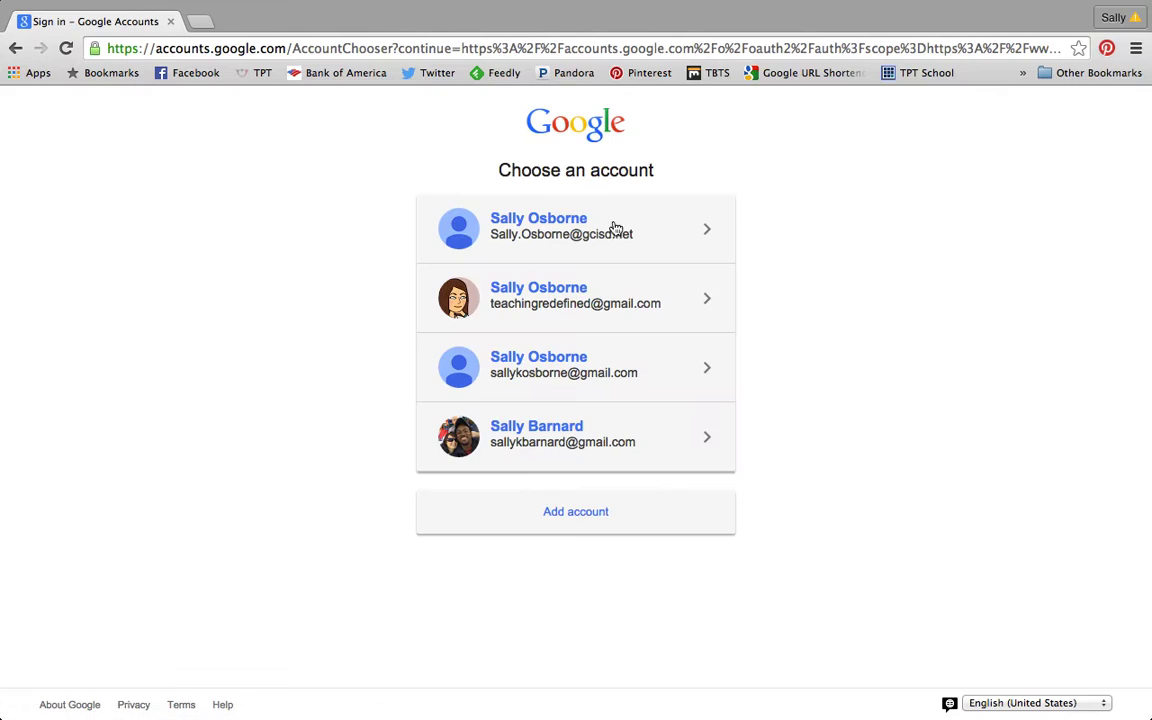
left_click(496, 222)
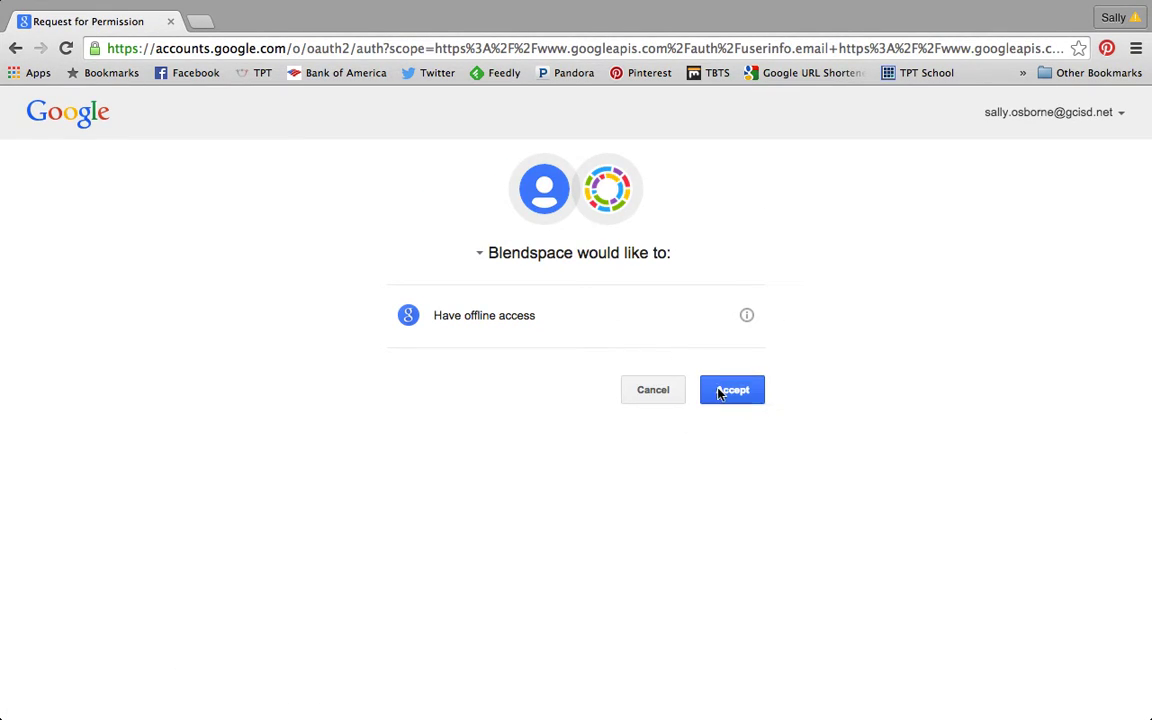
left_click(743, 396)
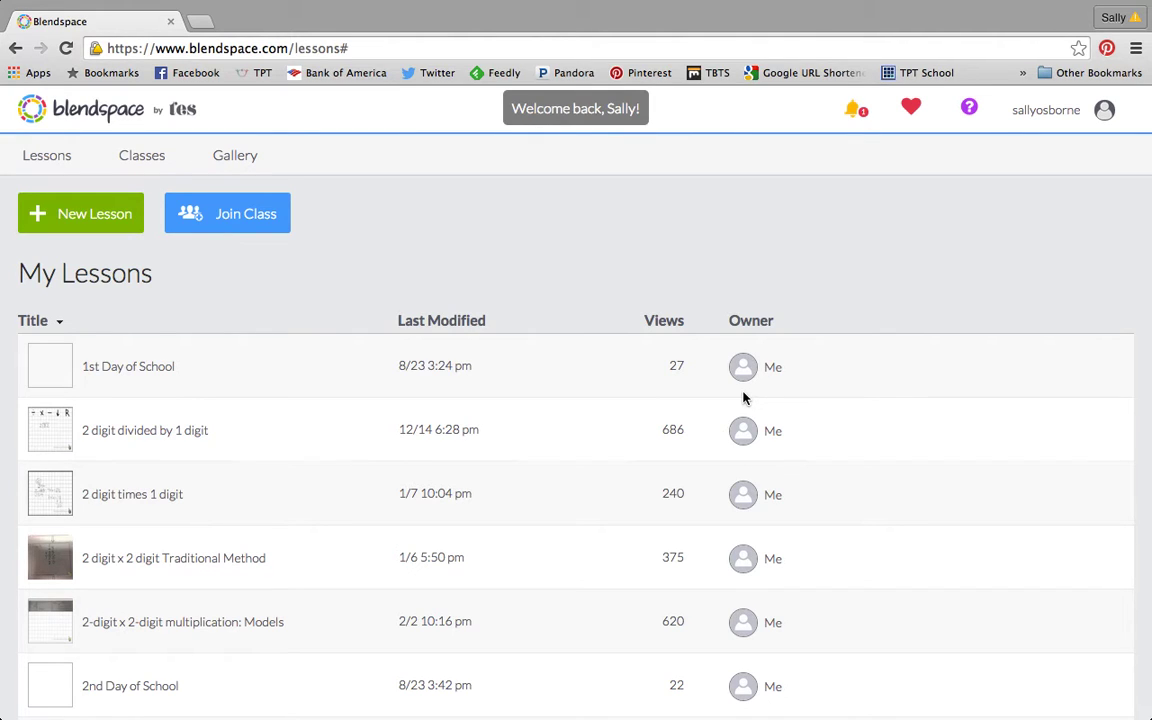
Open the Comparing Decimals lesson from further down the My Lessons list
scroll(90, 584, "down", 8)
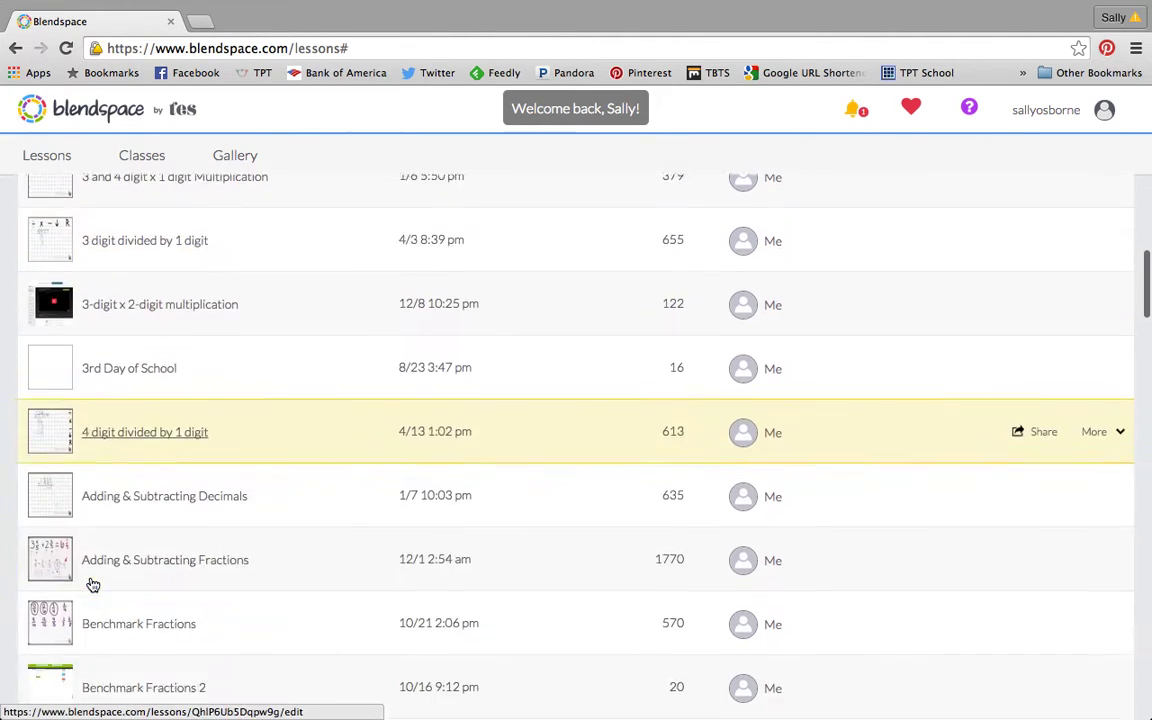
scroll(90, 584, "down", 3)
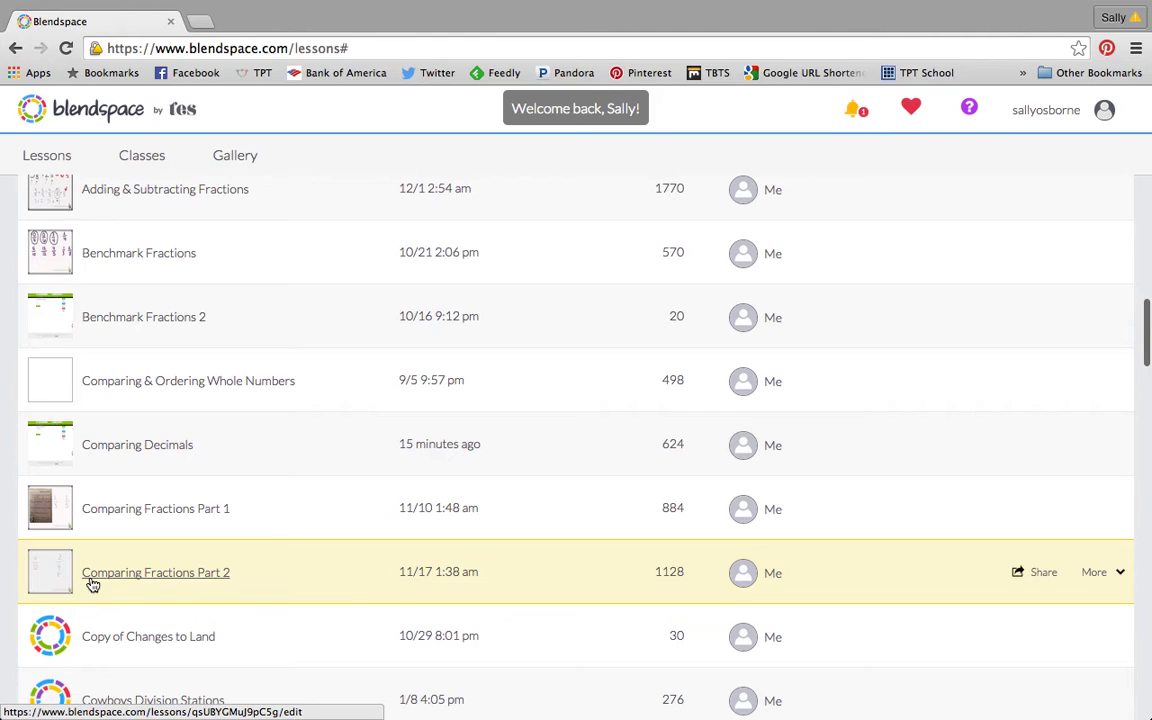
left_click(138, 445)
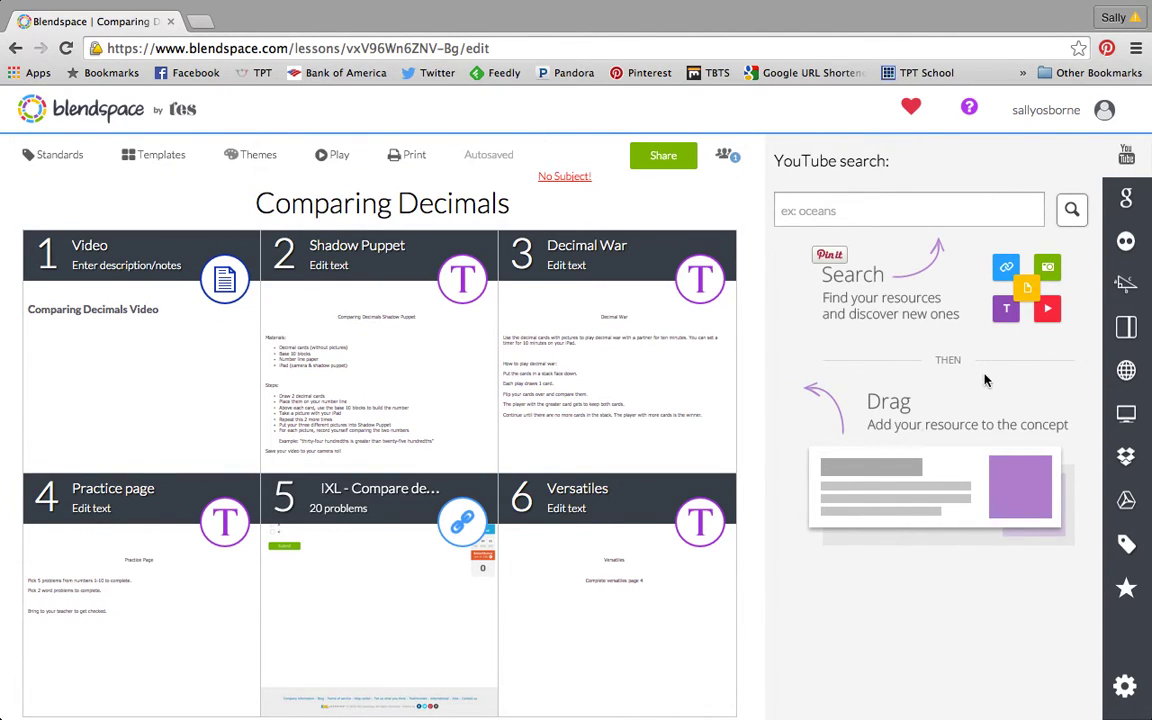
Preview the Video, Shadow Puppet, Decimal War, Practice page and IXL Compare decimals slides in order
left_click(226, 283)
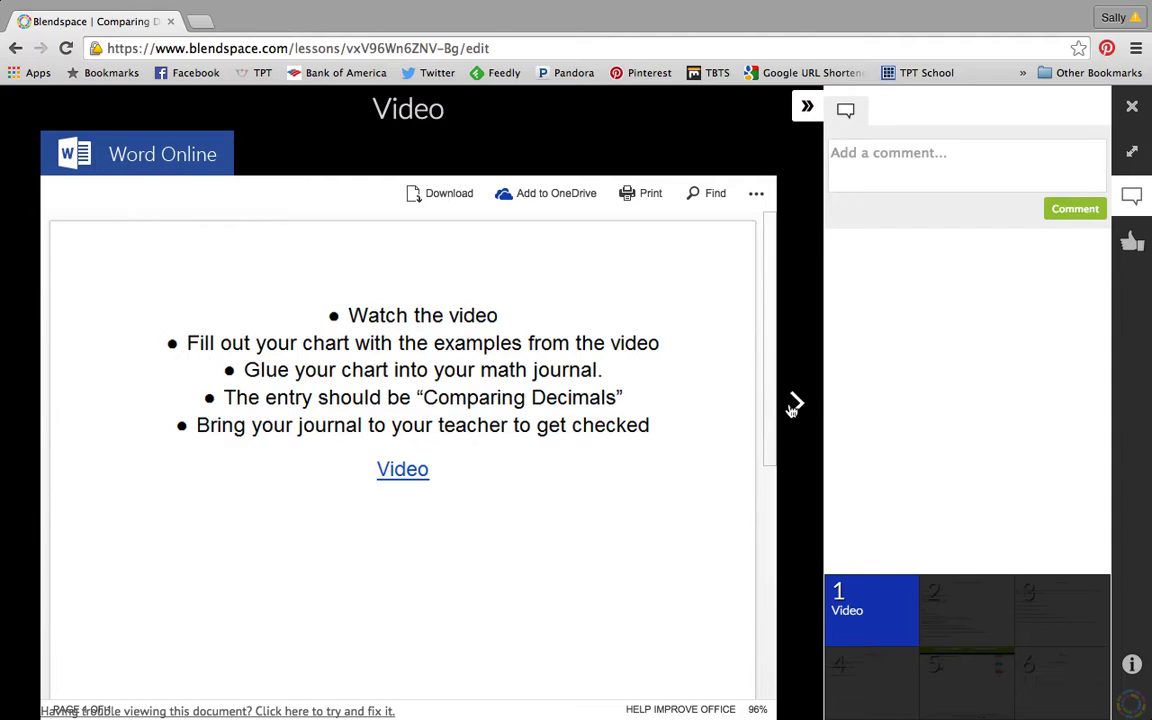
left_click(796, 404)
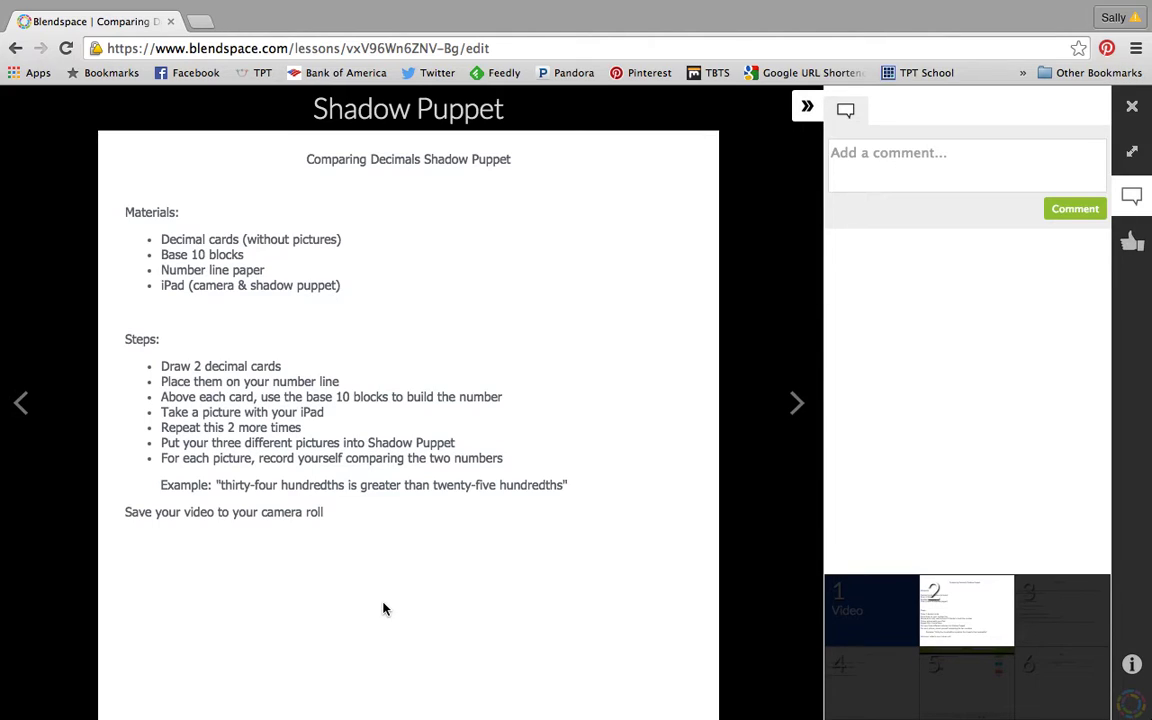
left_click(798, 405)
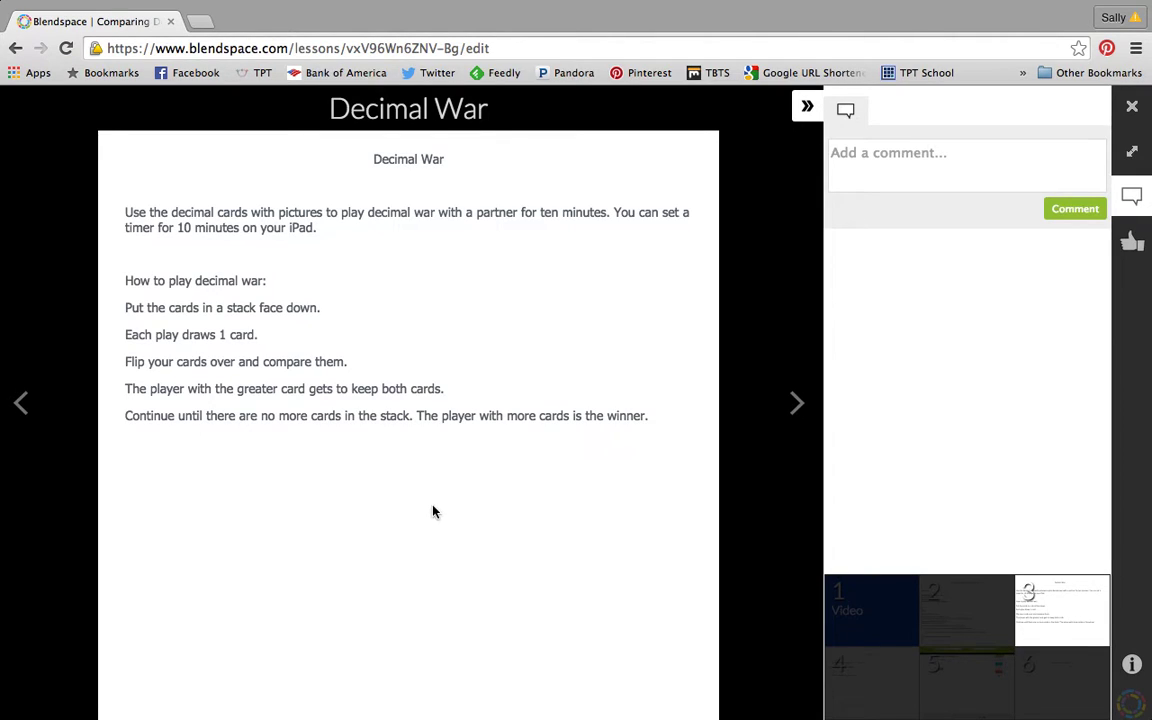
left_click(795, 418)
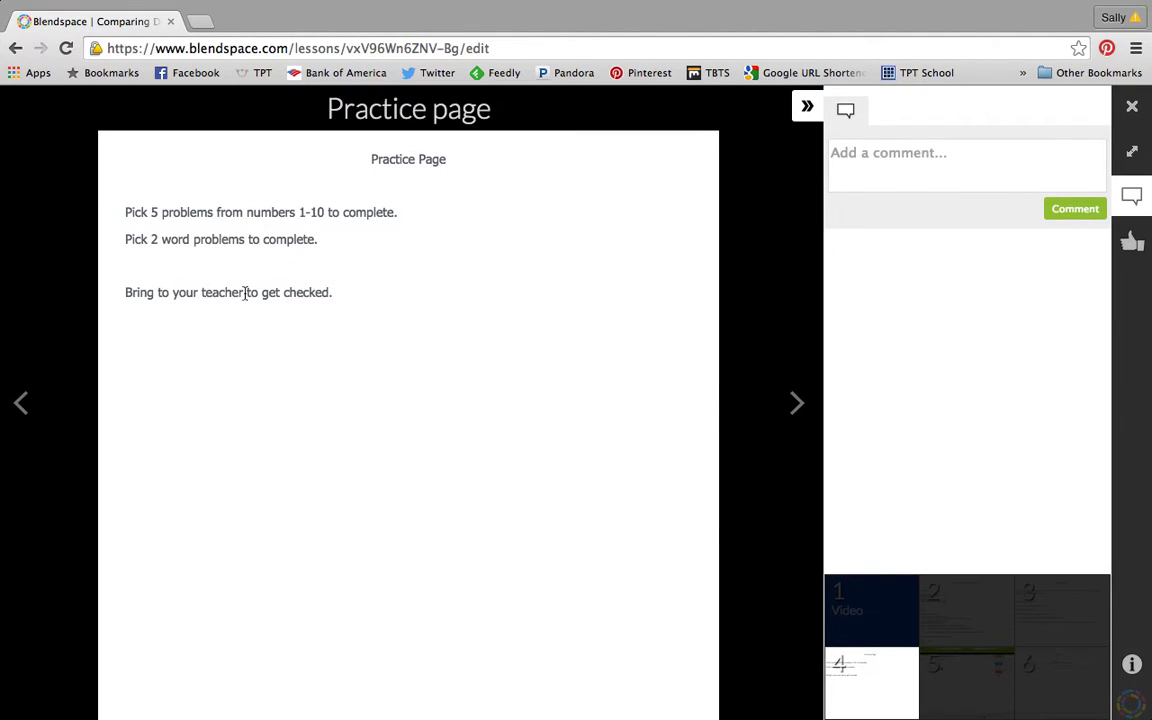
left_click(797, 404)
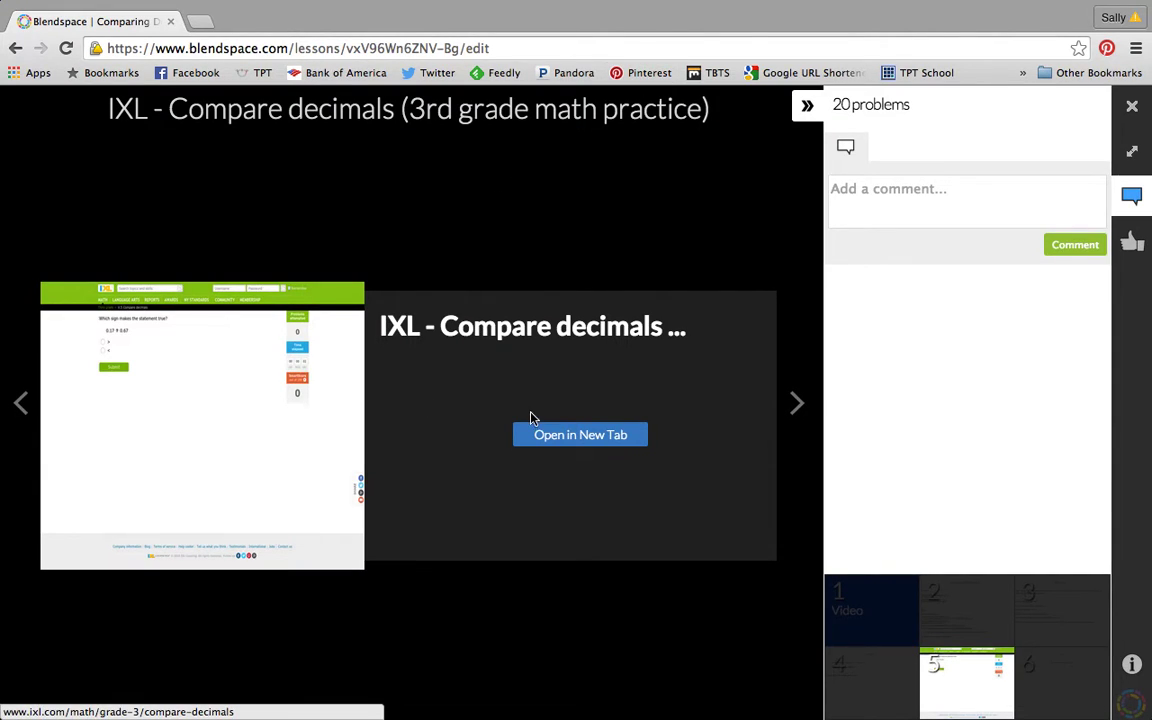
Open the IXL practice in a new tab, then preview the Versatiles slide and close the viewer
left_click(588, 436)
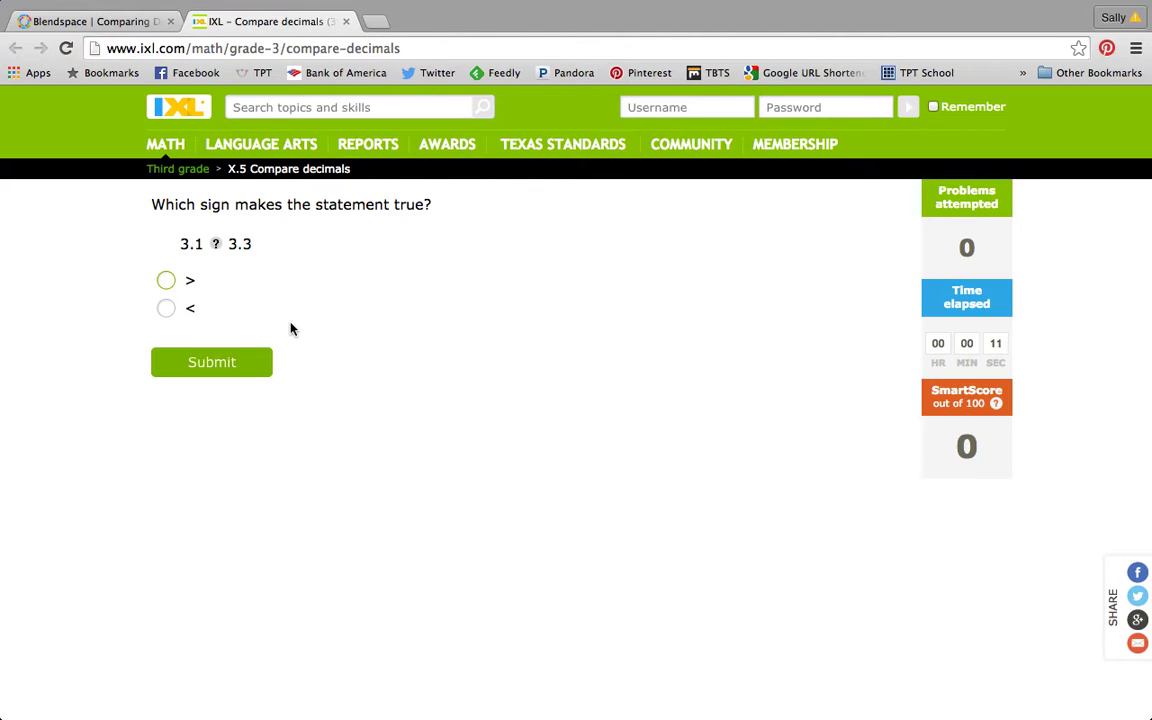
left_click(60, 22)
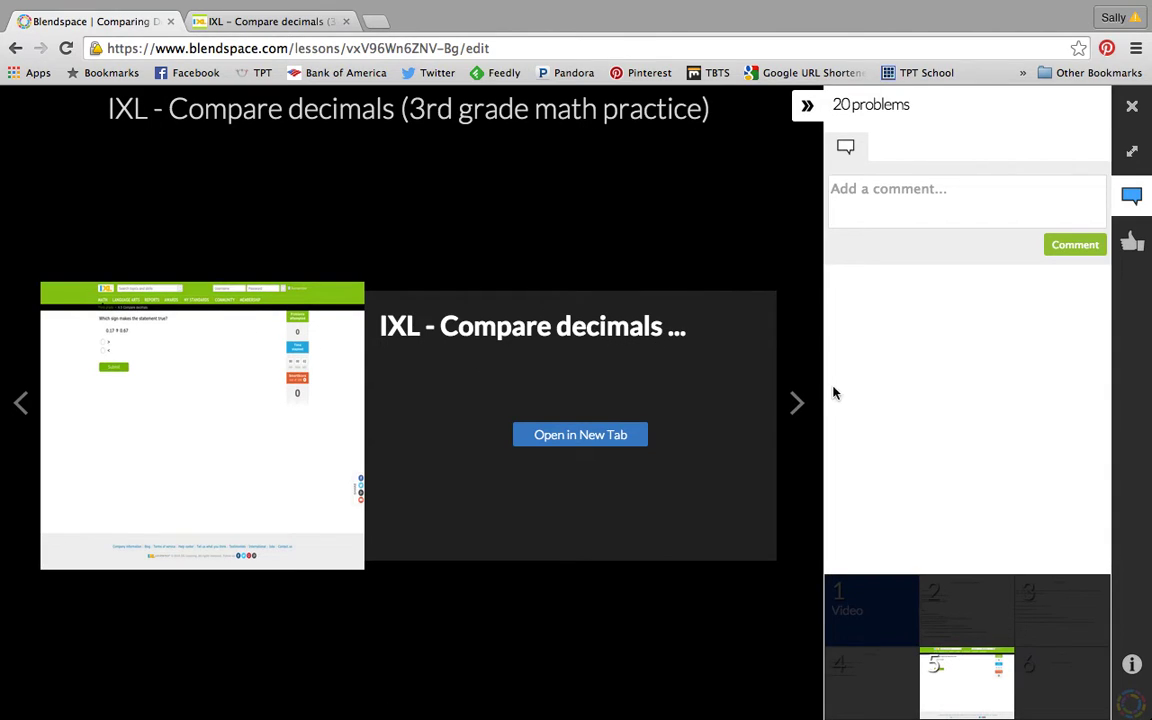
left_click_drag(832, 104, 921, 111)
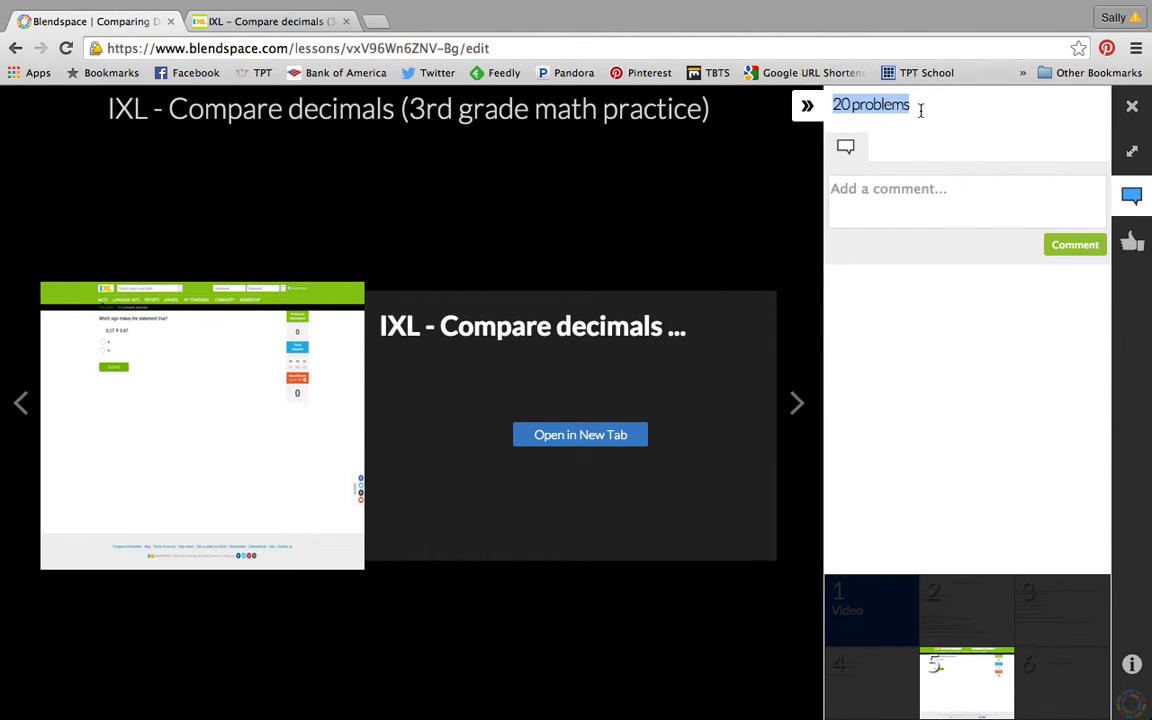
left_click(797, 405)
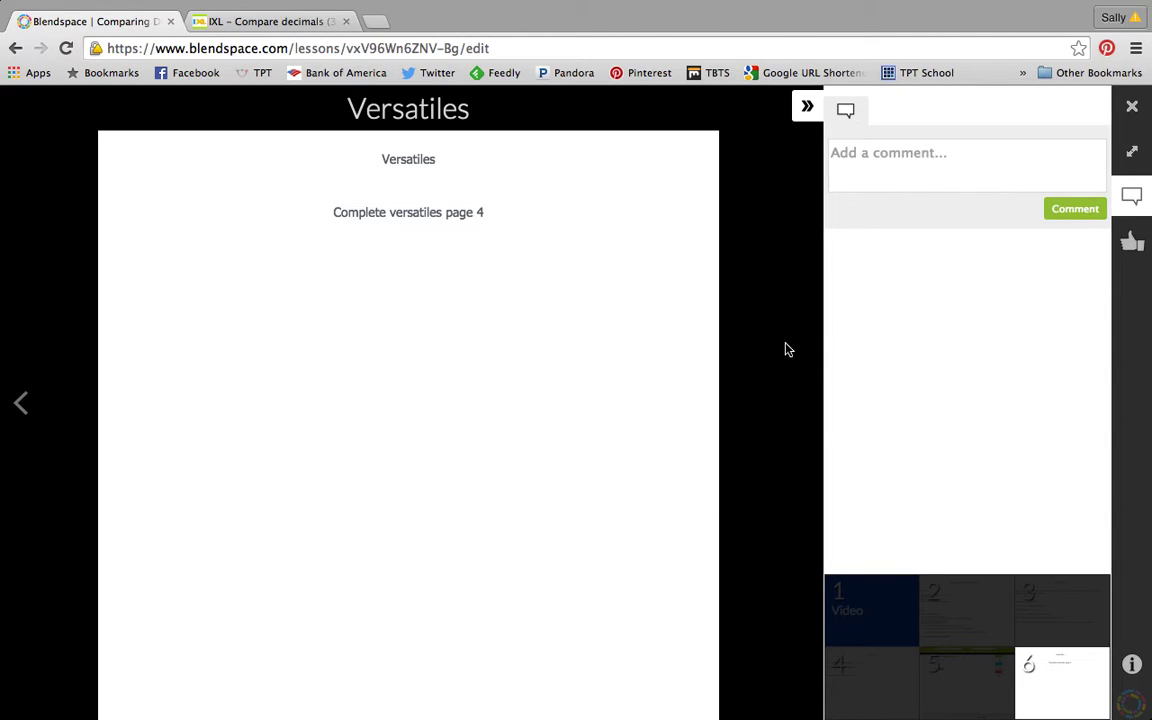
left_click(1132, 106)
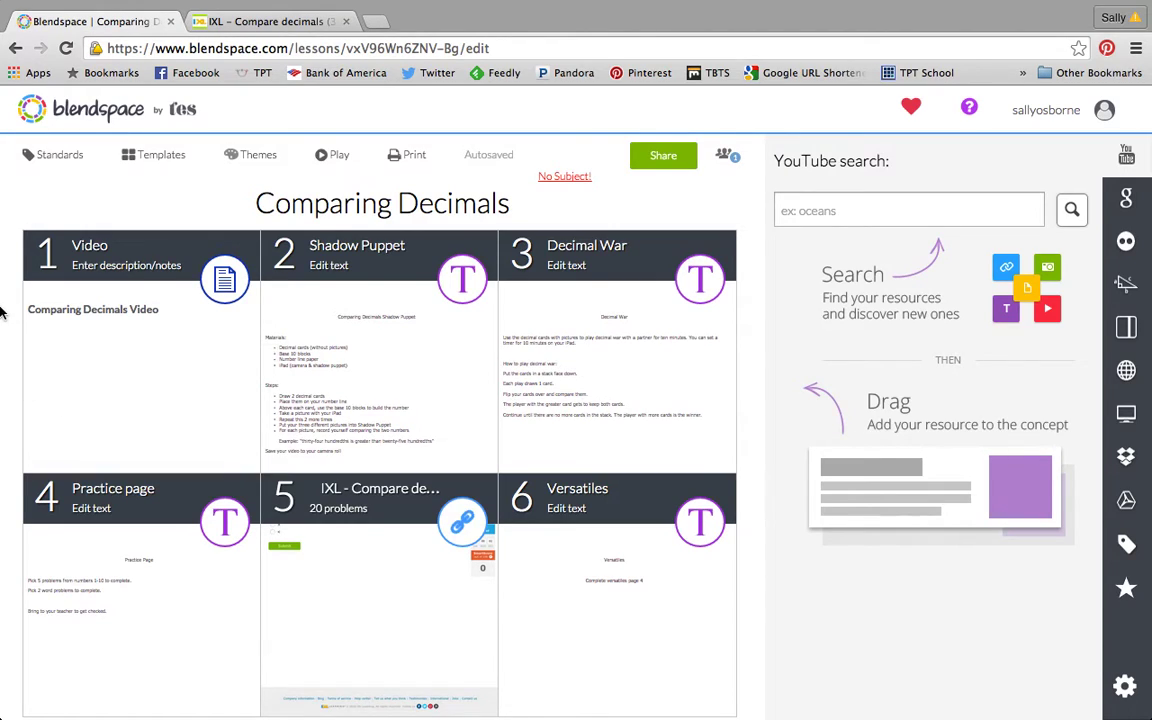
Search the lesson Gallery for 'place value' and browse the resulting lessons
left_click(36, 111)
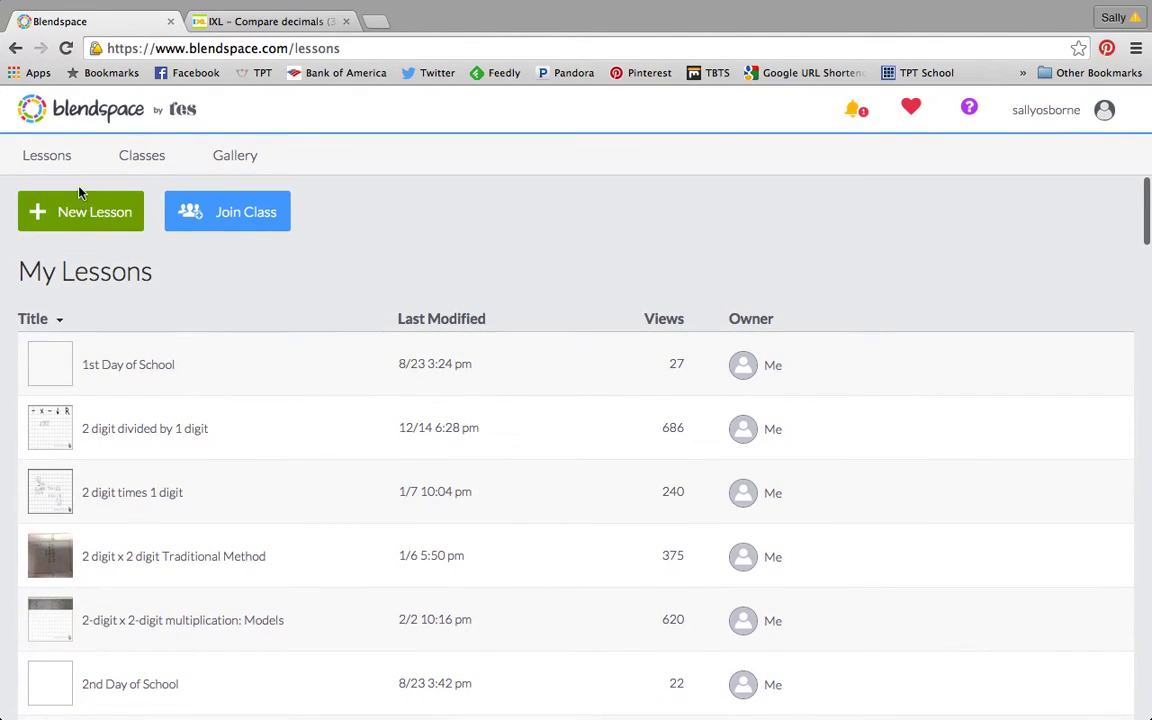
left_click(240, 155)
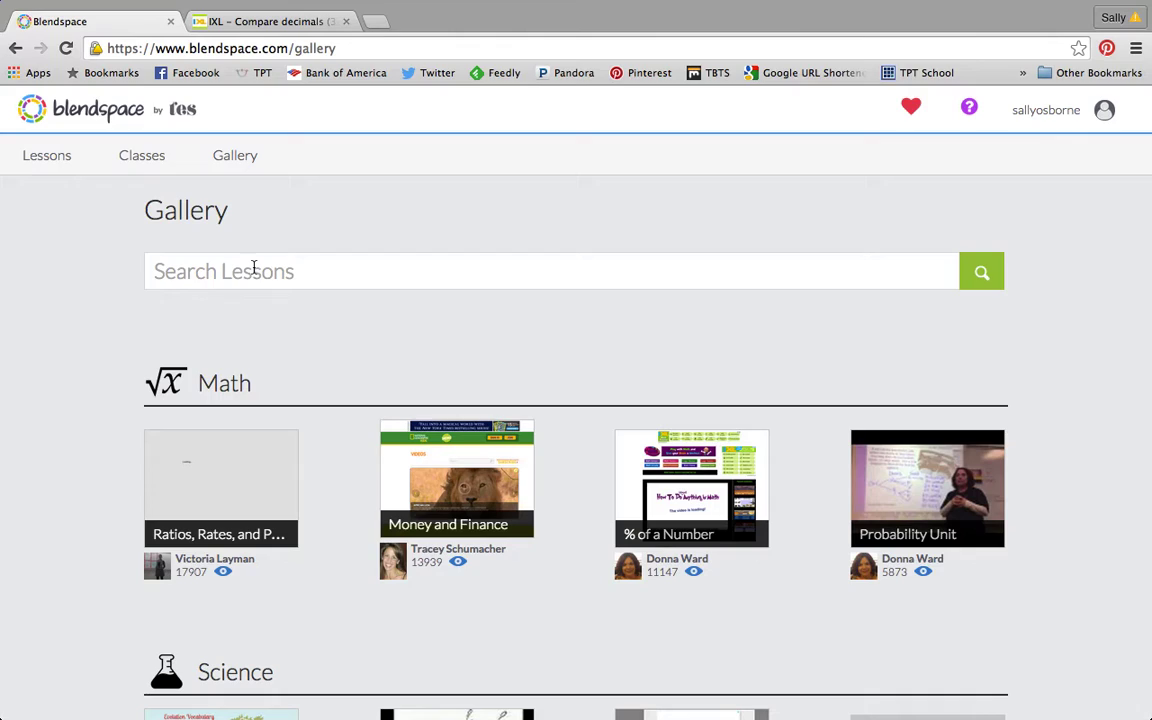
type("place value")
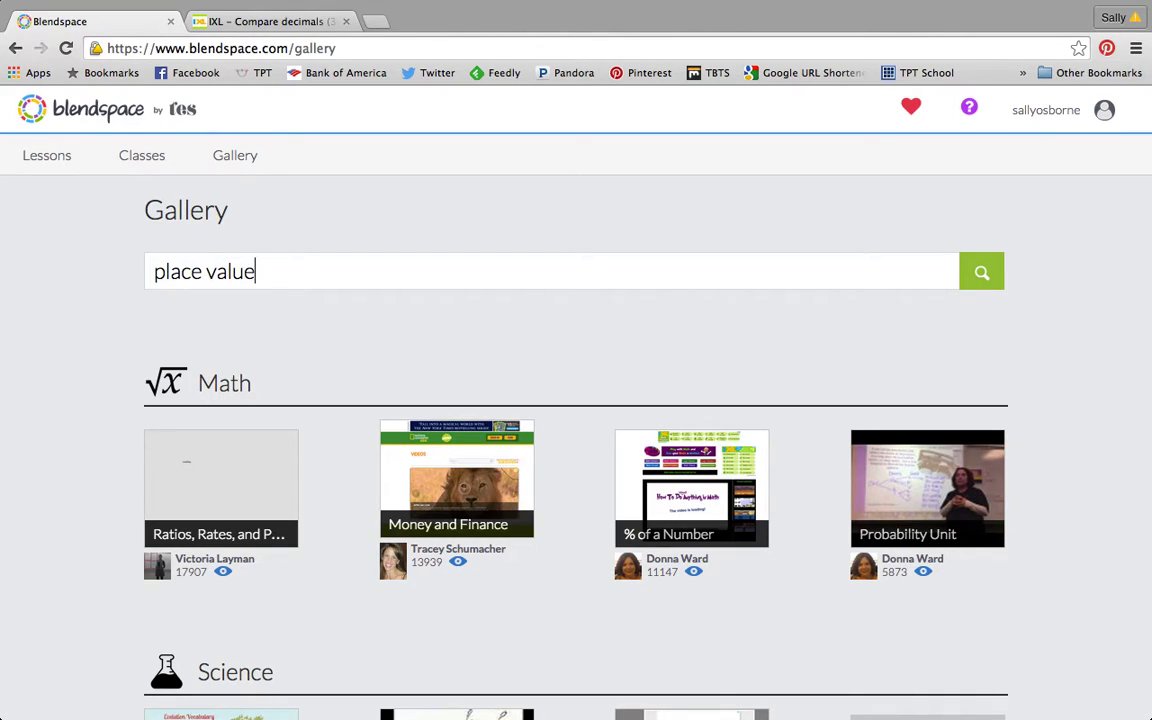
key("Return")
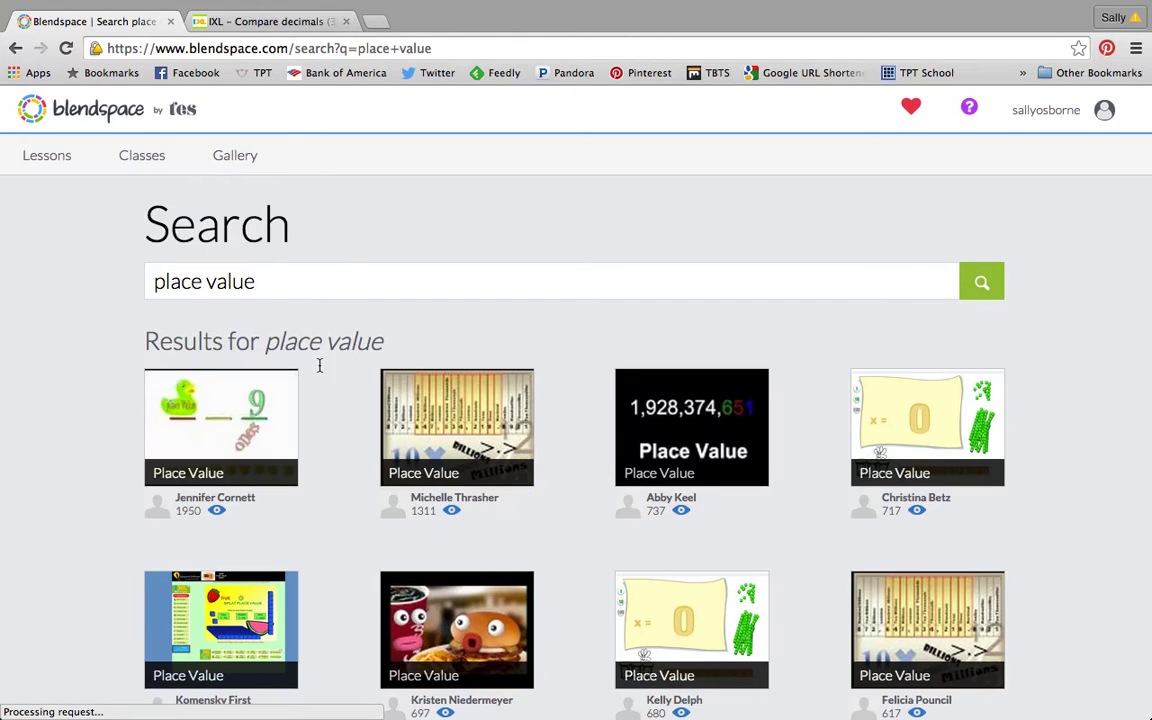
scroll(319, 478, "down", 5)
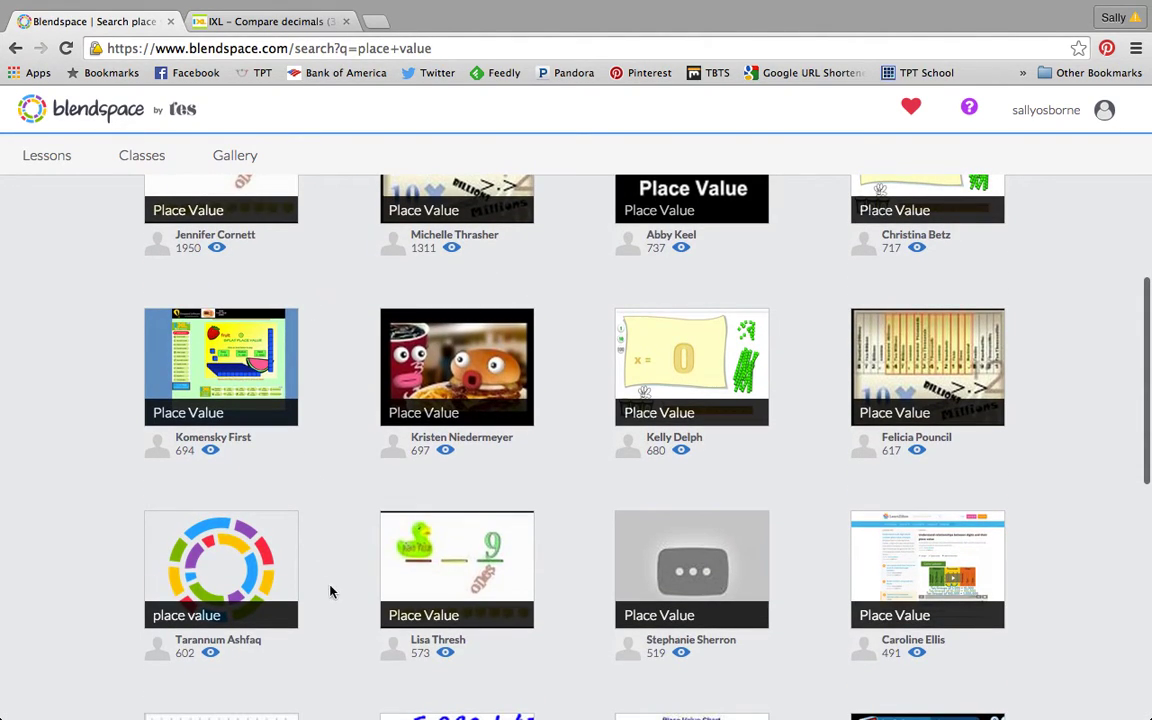
scroll(330, 591, "down", 5)
scroll(330, 591, "down", 5)
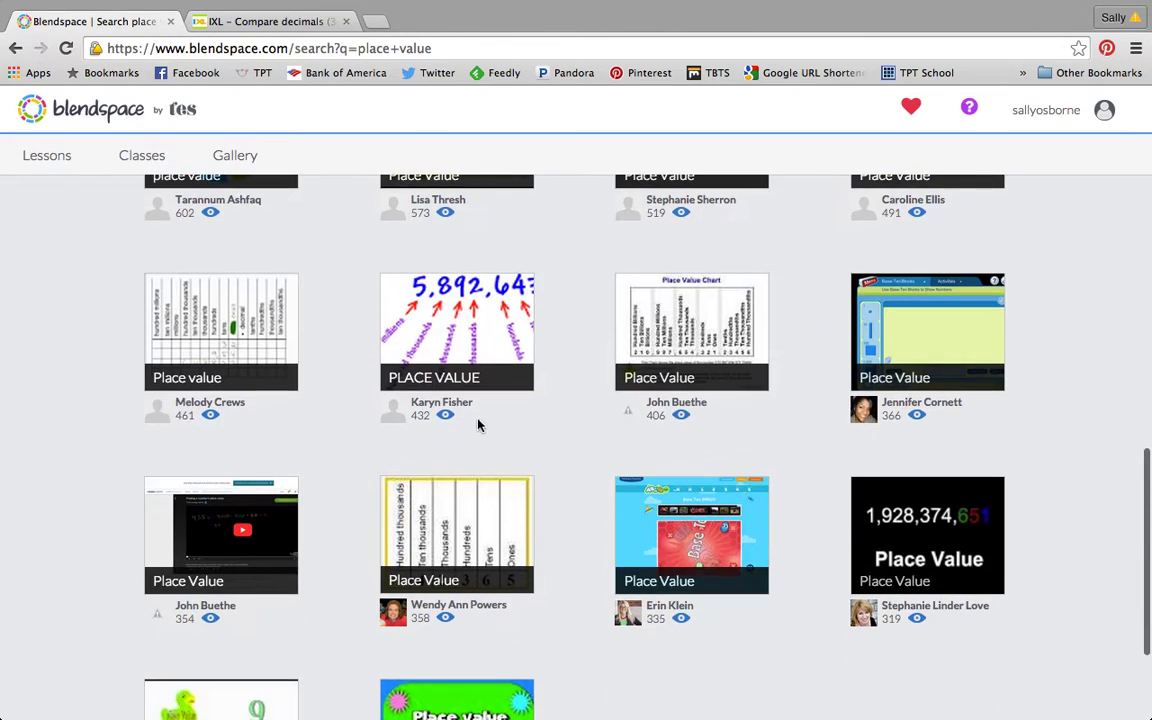
scroll(357, 311, "up", 15)
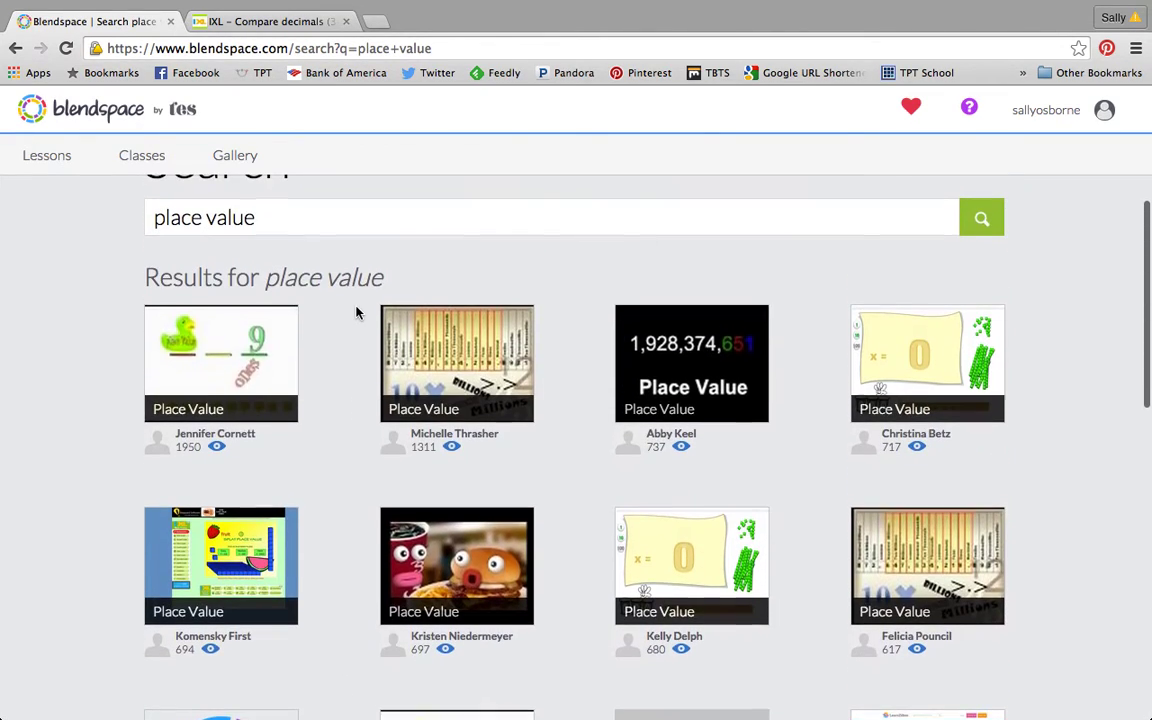
Open the Place Value lesson from the results and copy it as 'Copy of Place Value'
left_click(676, 374)
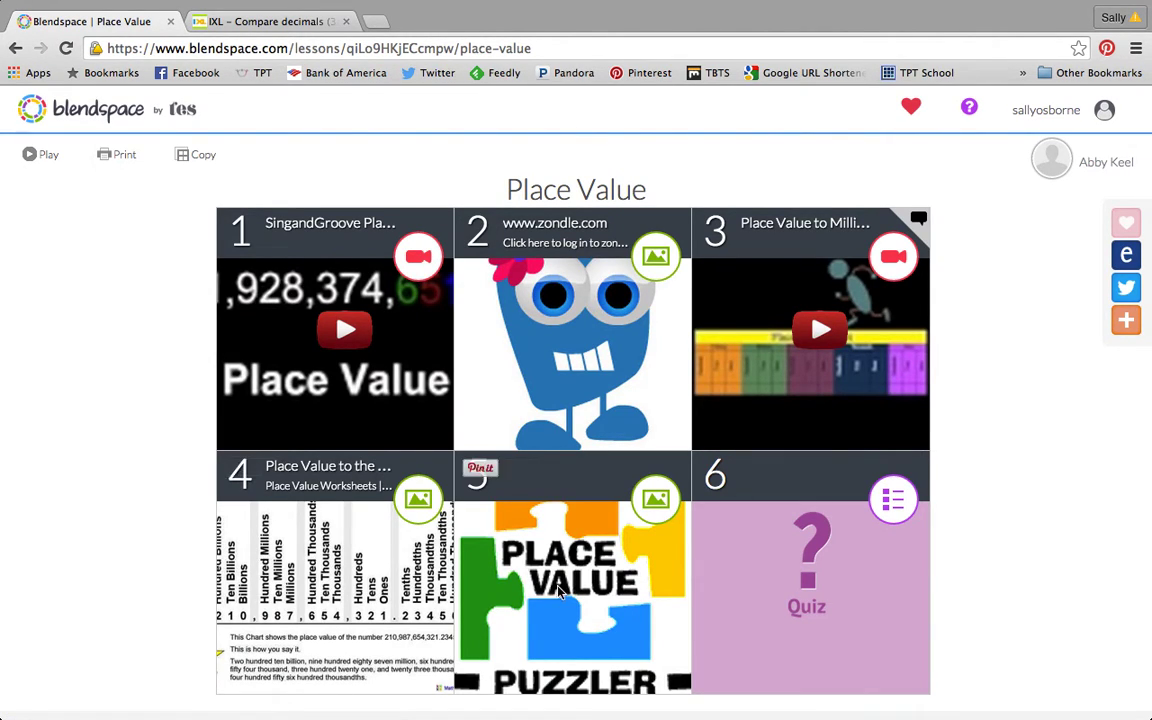
scroll(558, 593, "down", 3)
scroll(558, 590, "up", 3)
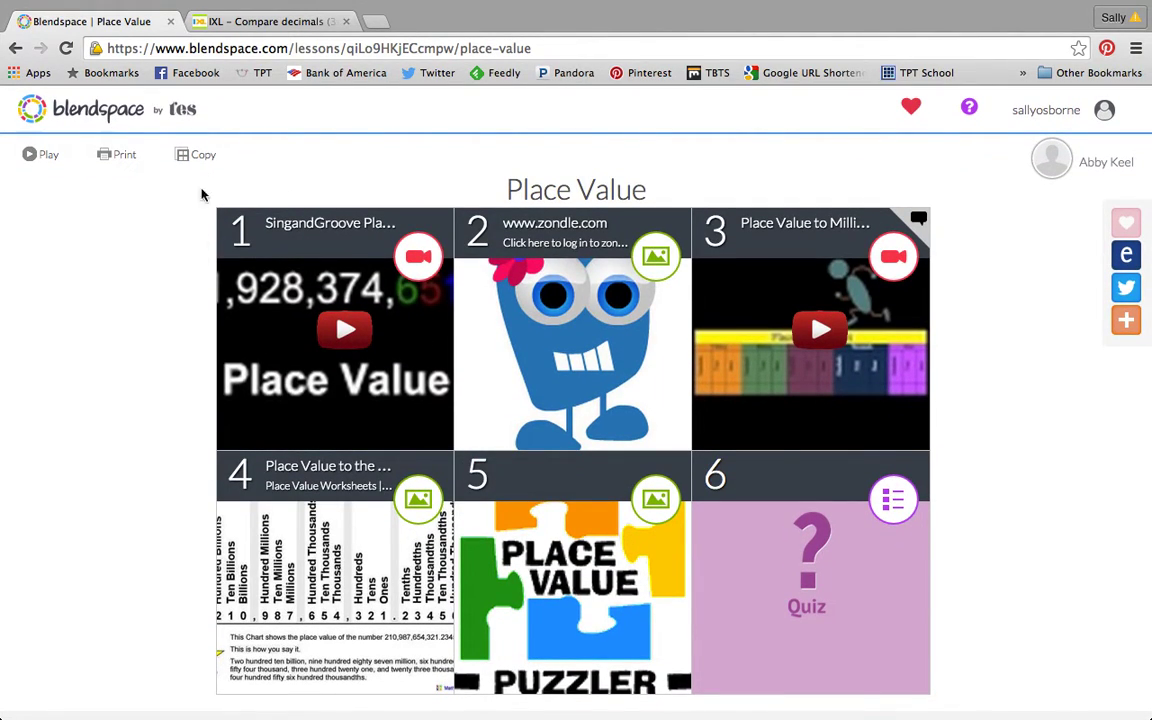
left_click(203, 158)
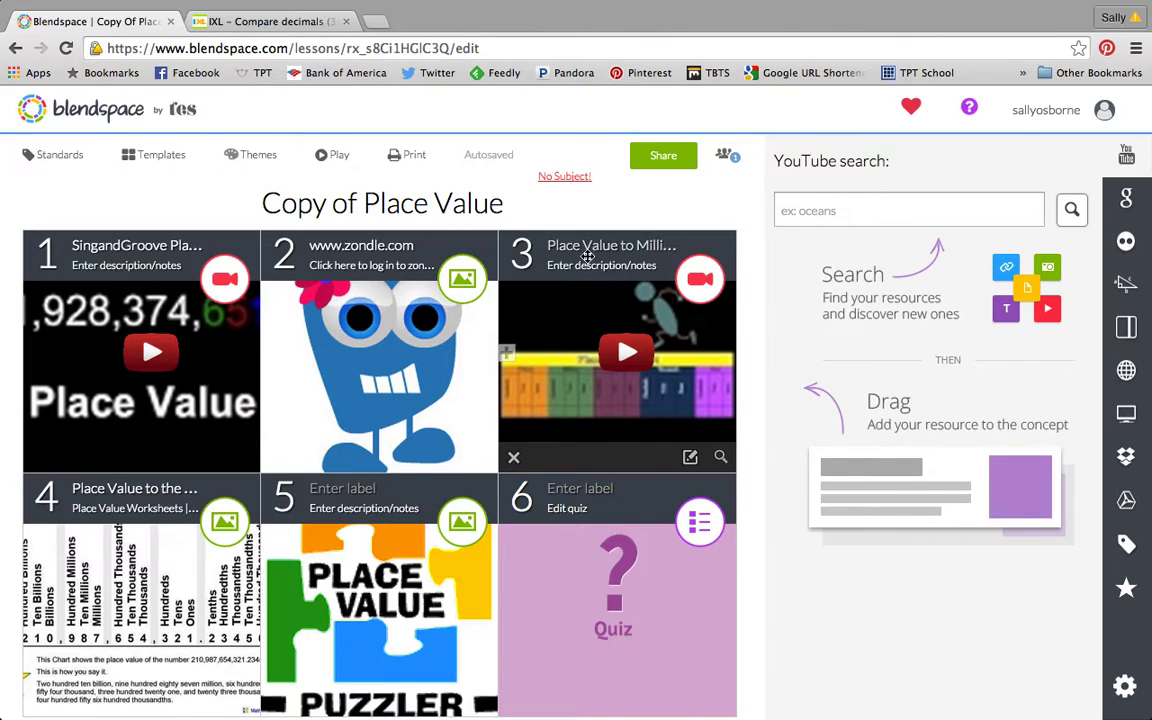
Delete the third video tile and move the worksheet, puzzle and quiz tiles up one slot
left_click(514, 458)
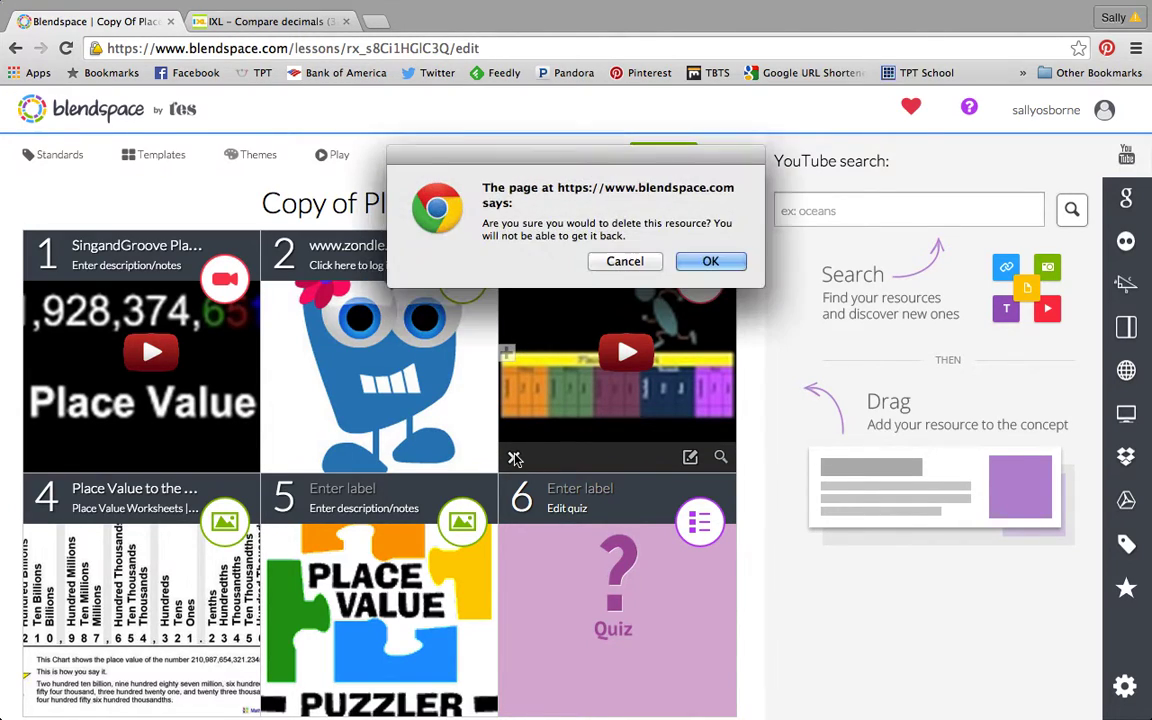
left_click(724, 261)
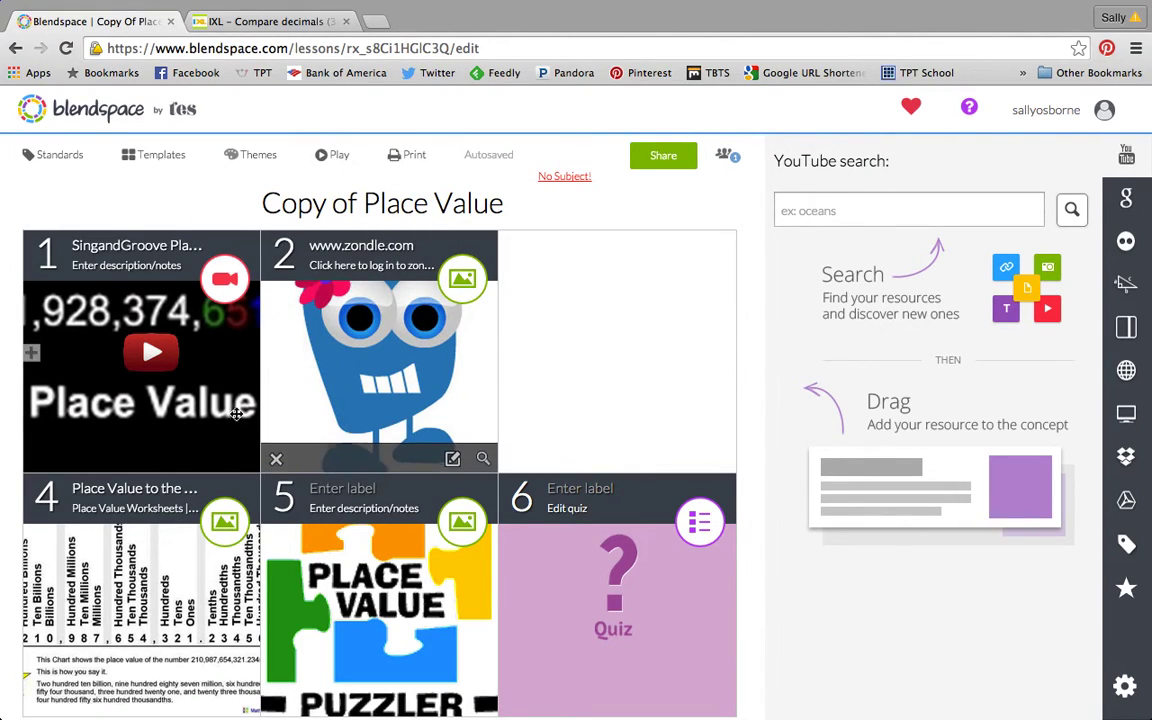
left_click_drag(94, 551, 586, 314)
left_click_drag(400, 545, 220, 545)
left_click_drag(540, 597, 324, 586)
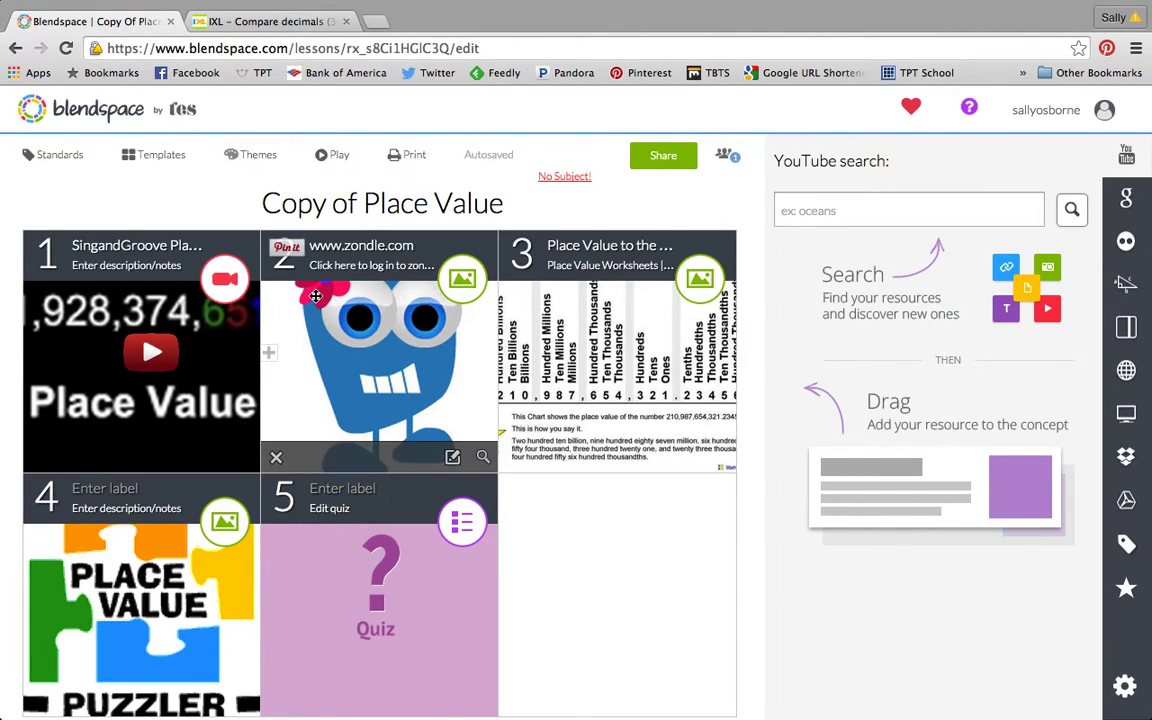
Remove 'Copy of' from the lesson title so it reads 'Place Value'
left_click(361, 206)
left_click_drag(362, 204, 258, 194)
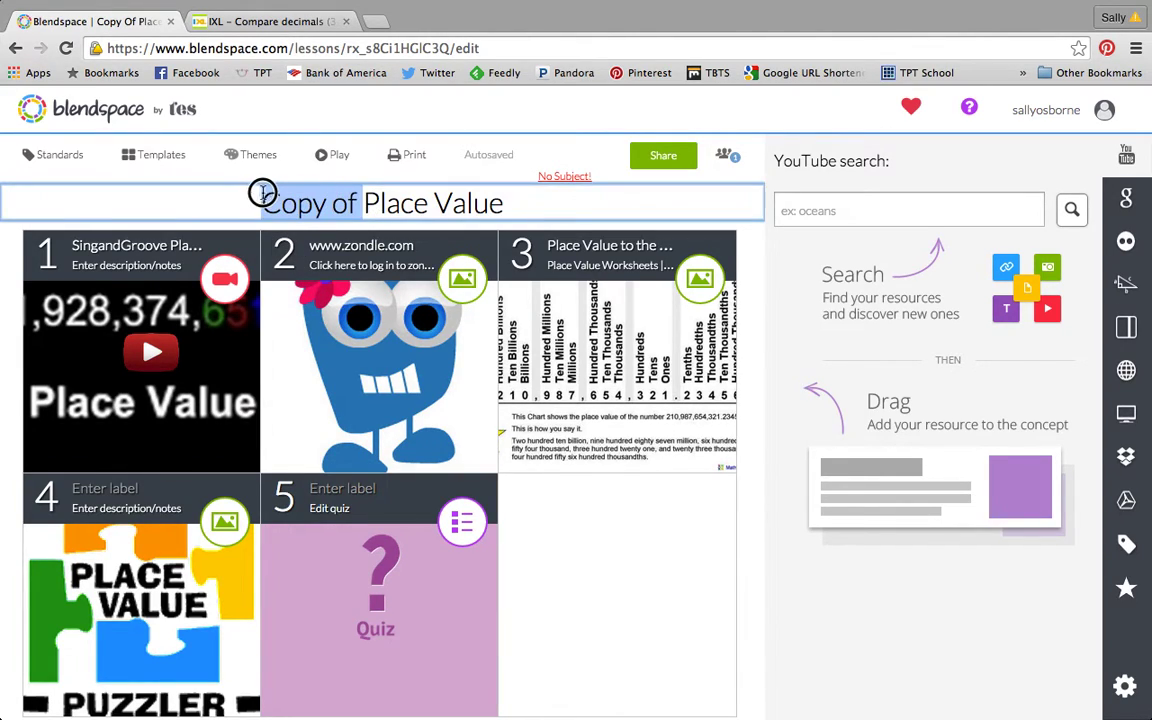
key("BackSpace")
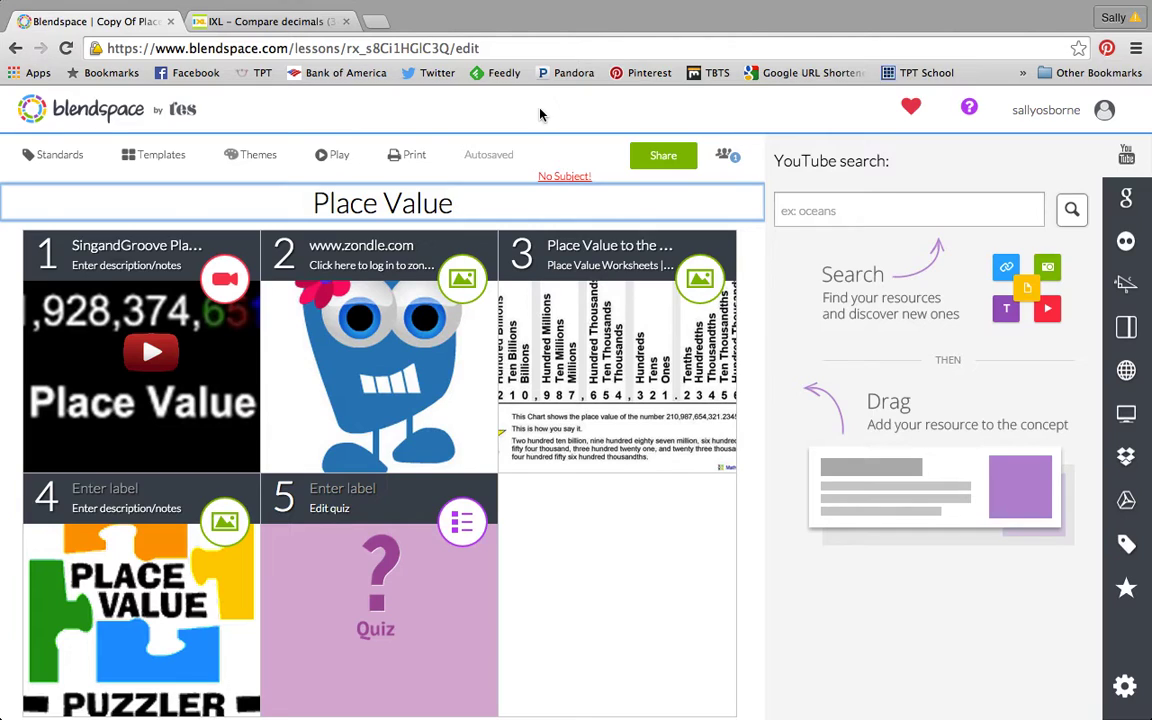
mouse_move(338, 7)
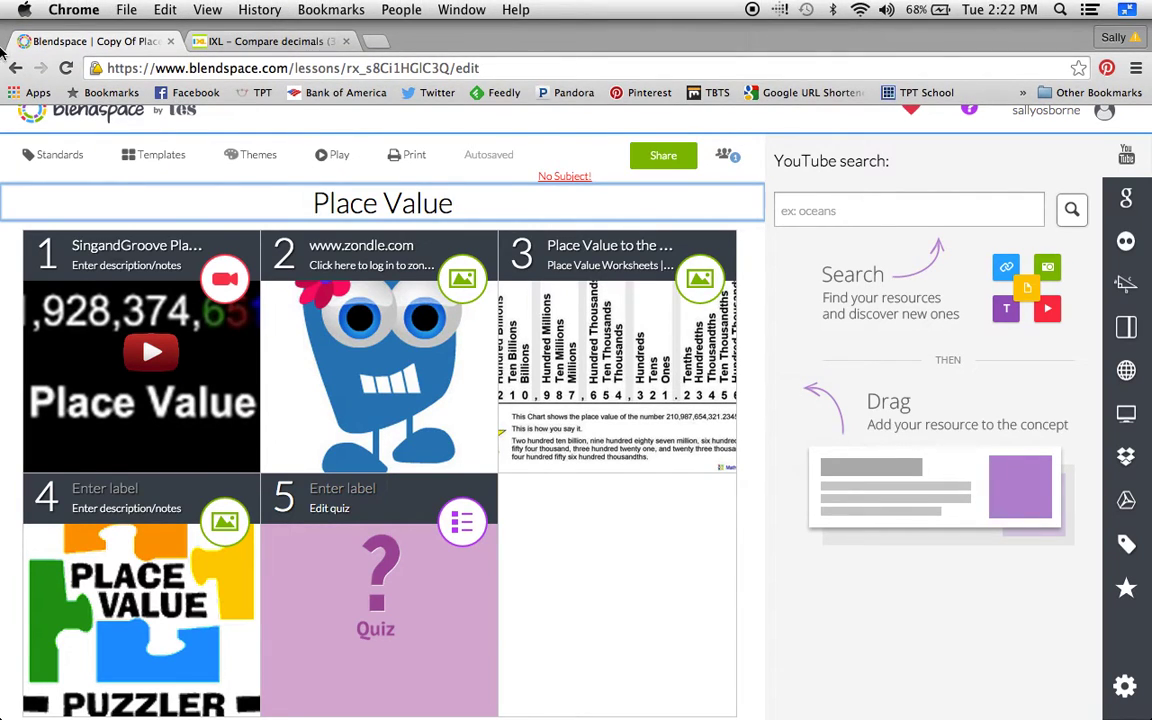
Return to My Lessons and create a new blank lesson under Personal Lessons
left_click(55, 105)
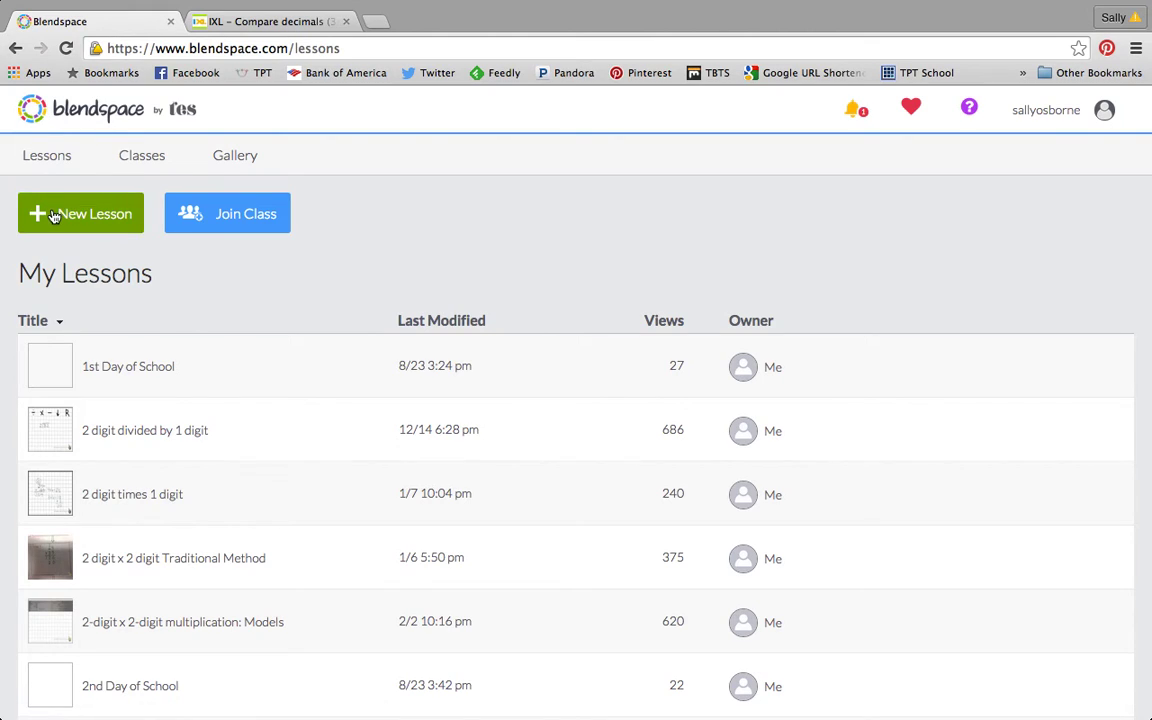
left_click(53, 216)
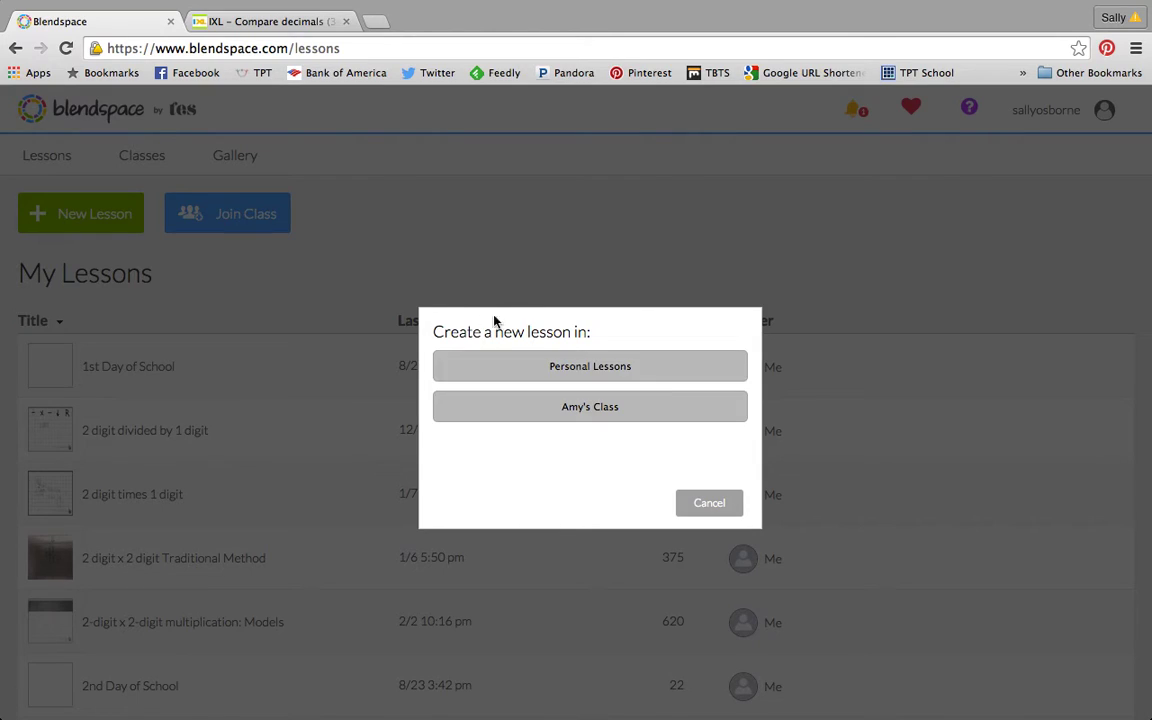
left_click(471, 379)
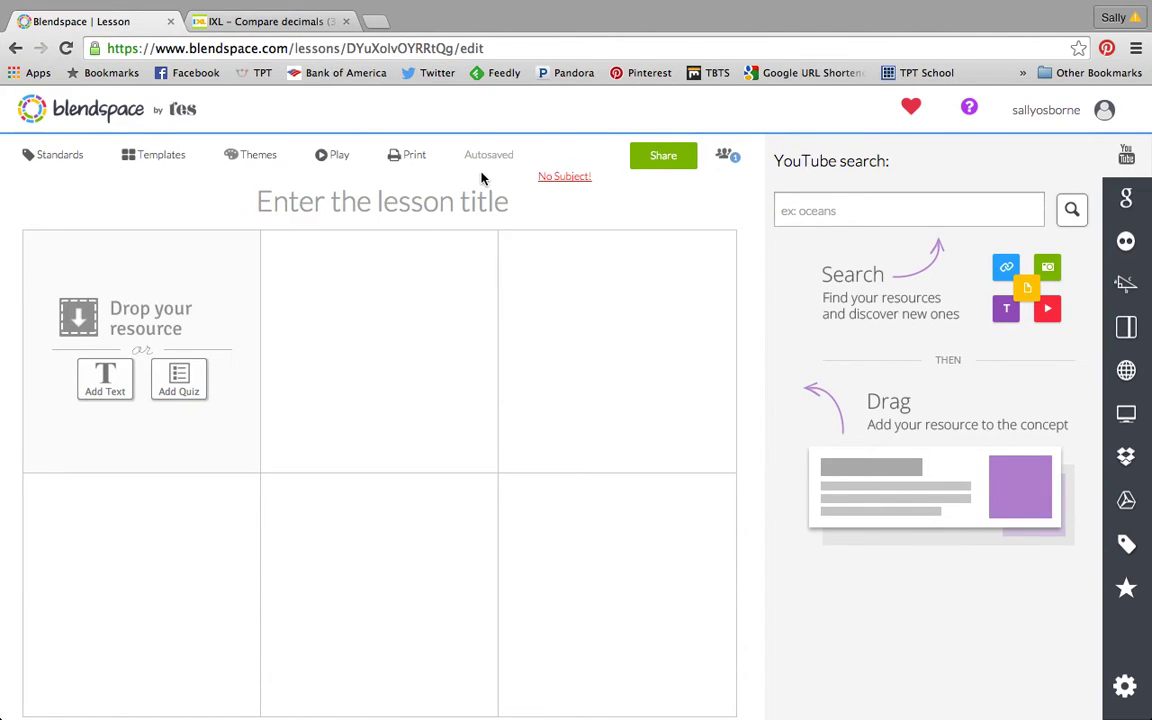
Give the new blank lesson the title 'Place Value'
left_click(389, 203)
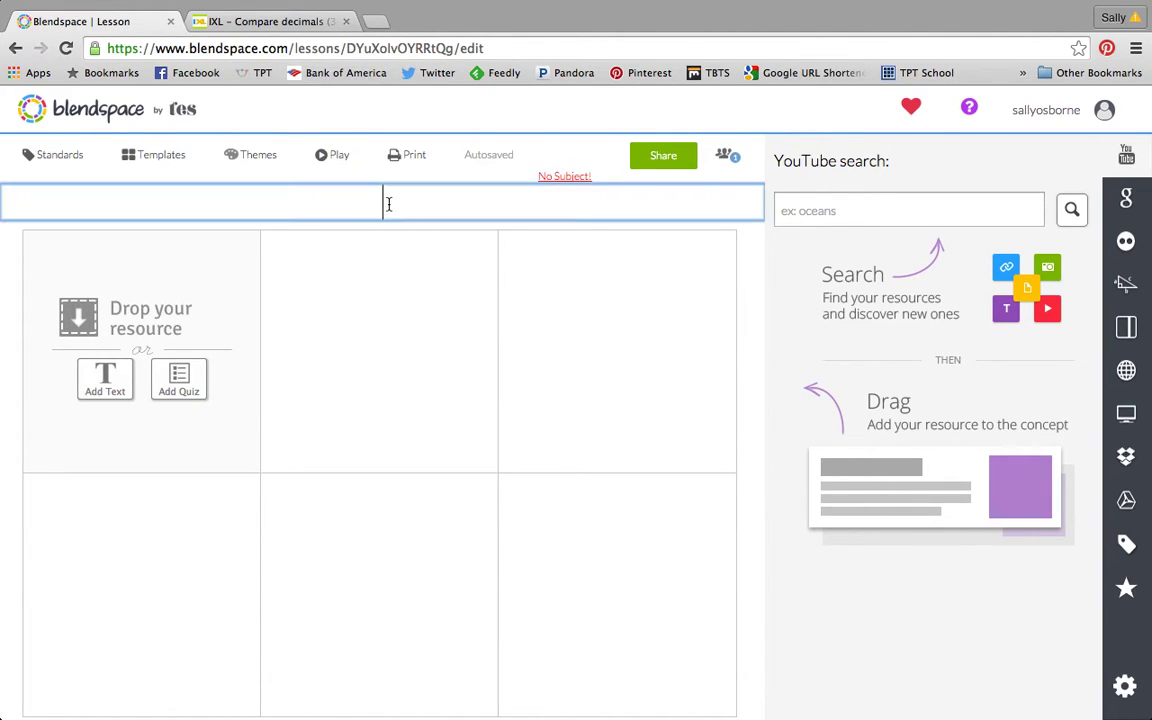
type("Place Value")
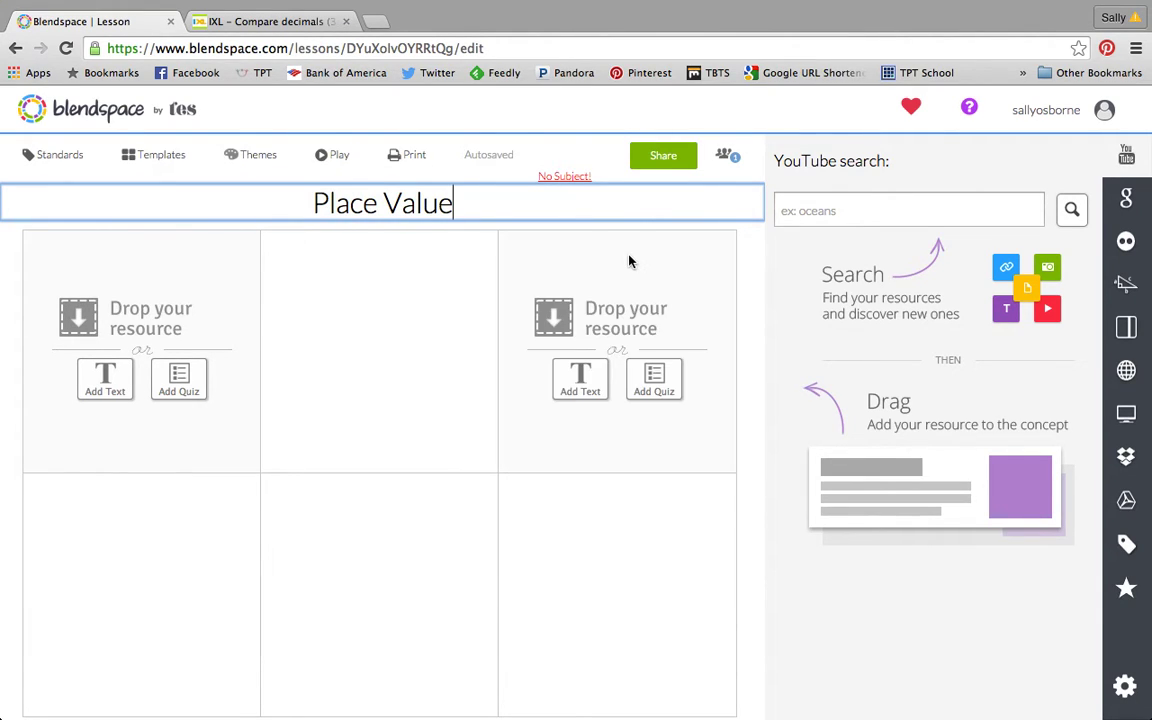
left_click(630, 260)
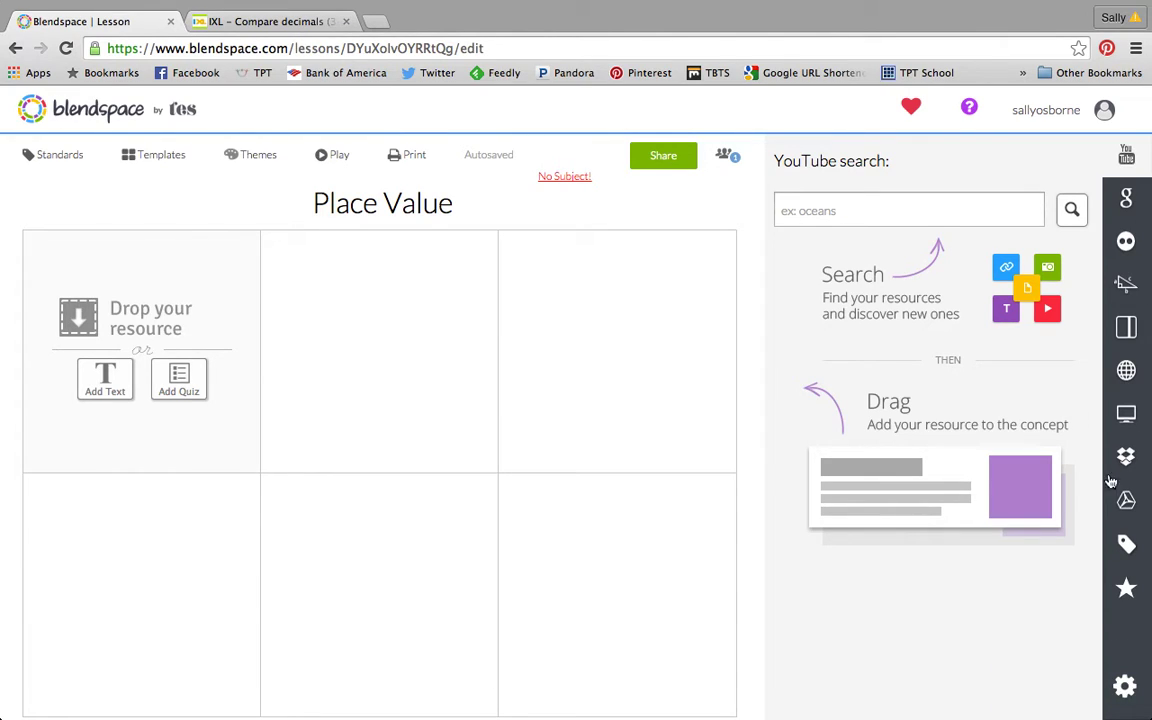
Search YouTube in the sidebar for 'place value' and scroll through the video results
left_click(846, 218)
type("place value")
key("Return")
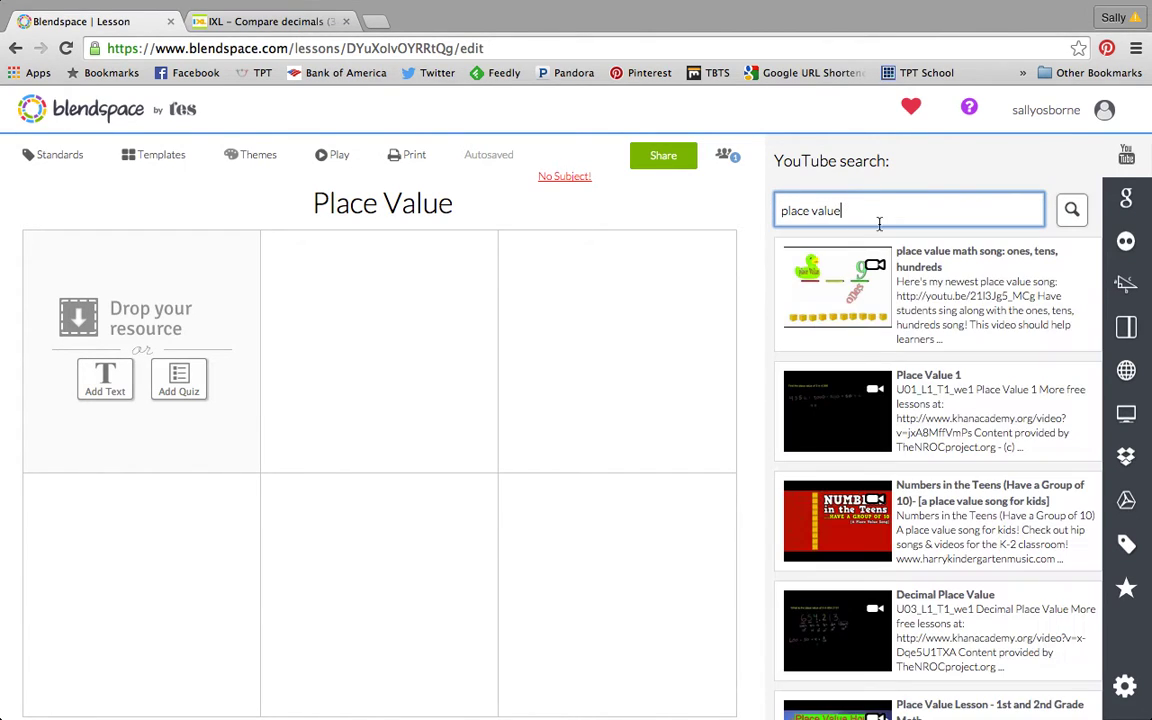
scroll(961, 370, "down", 1)
scroll(961, 370, "down", 5)
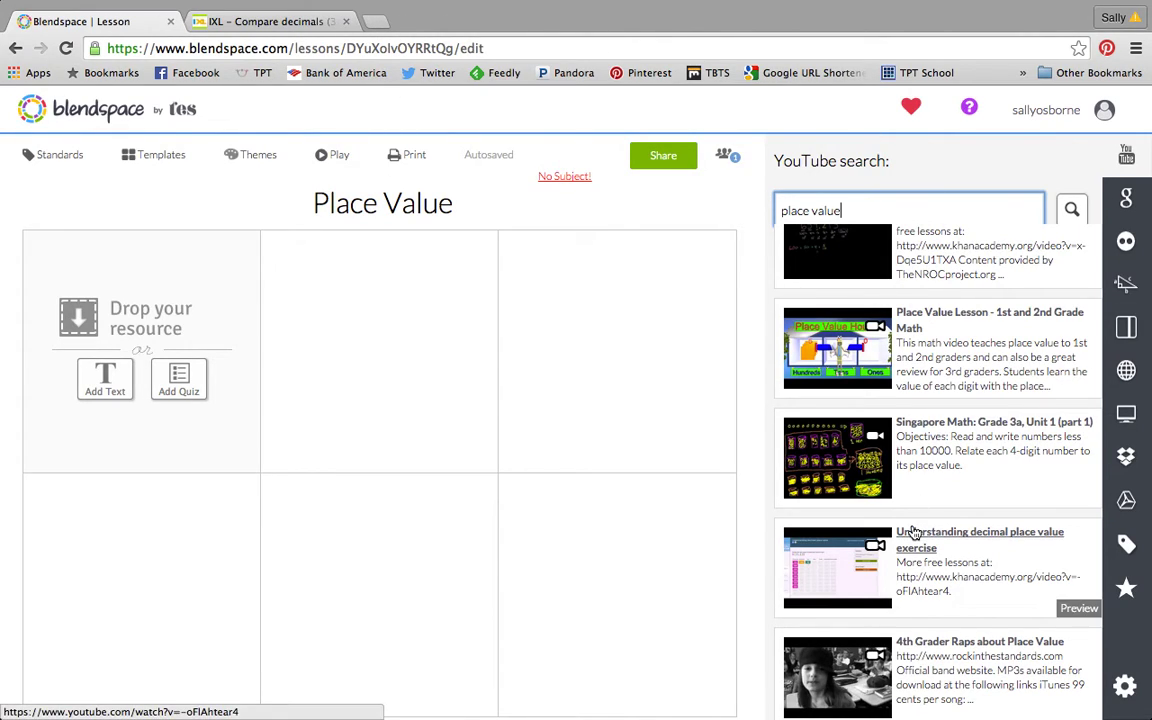
scroll(912, 533, "up", 5)
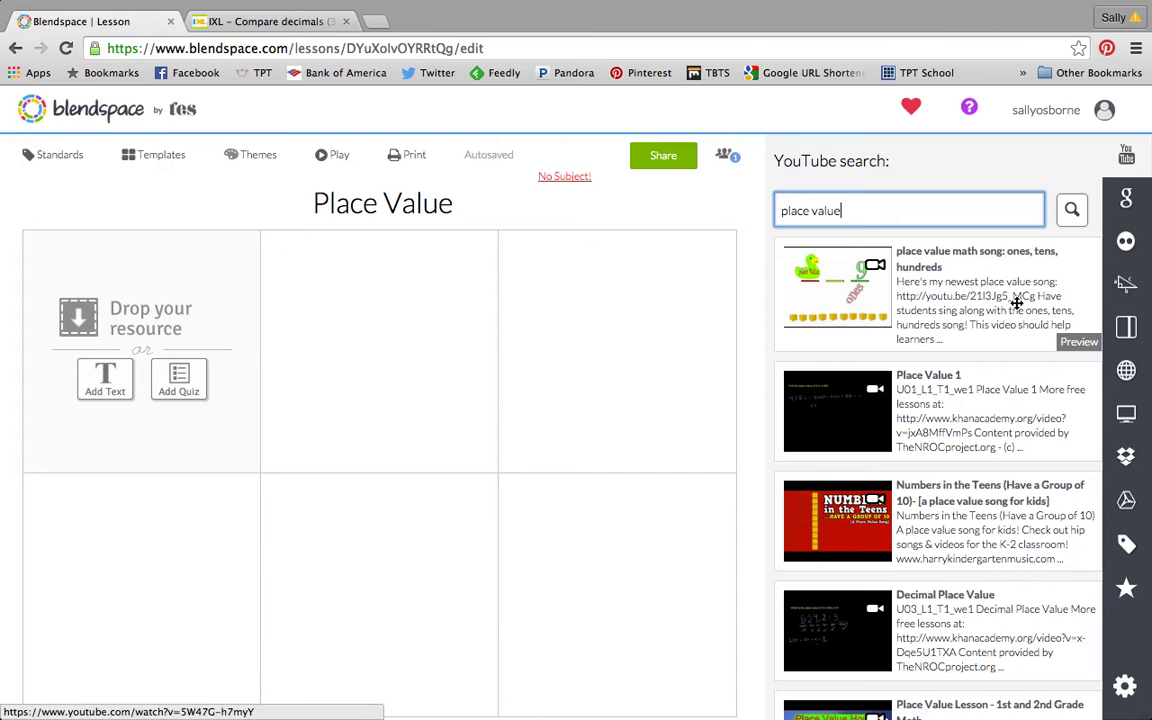
Drop the place value math song video into tile 1 with the note 'Watch and sing along'
left_click_drag(1067, 270, 226, 292)
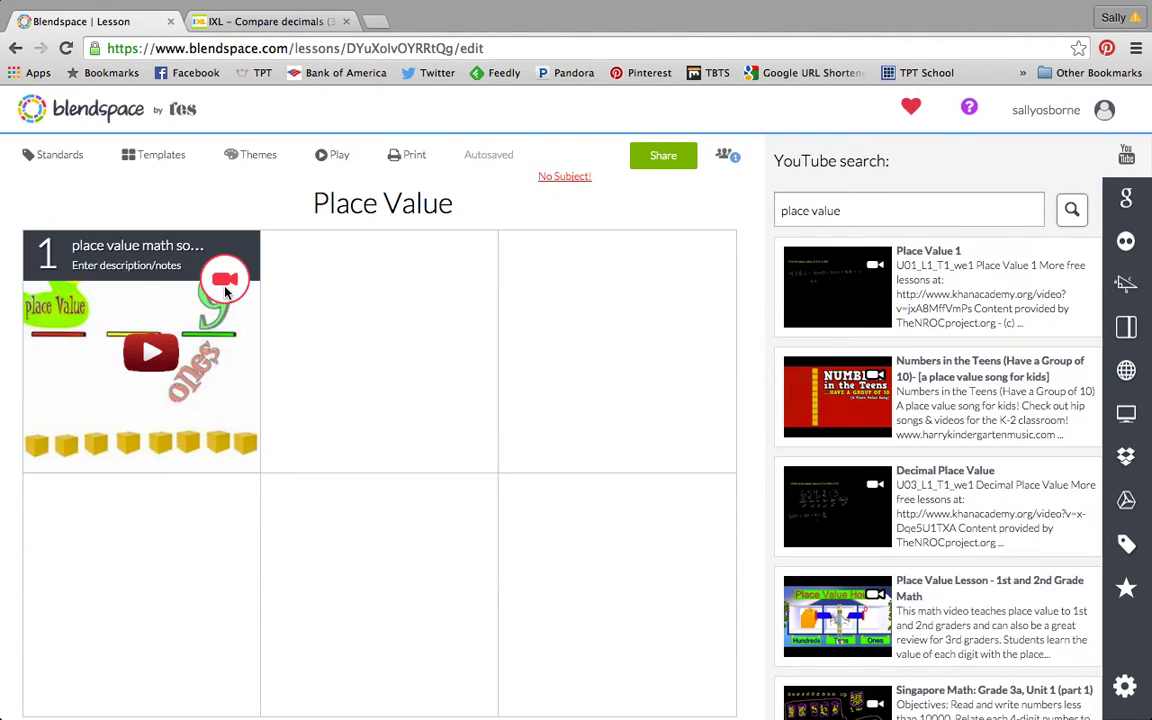
left_click(122, 268)
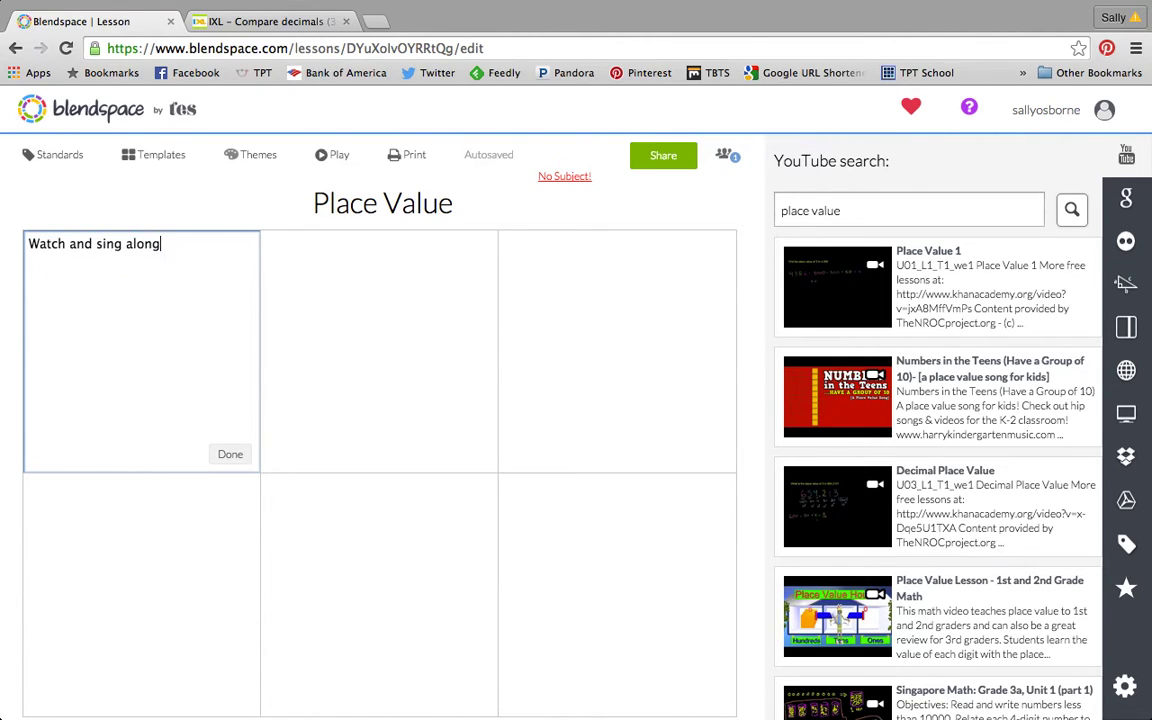
type("Watch and sing along")
left_click(230, 454)
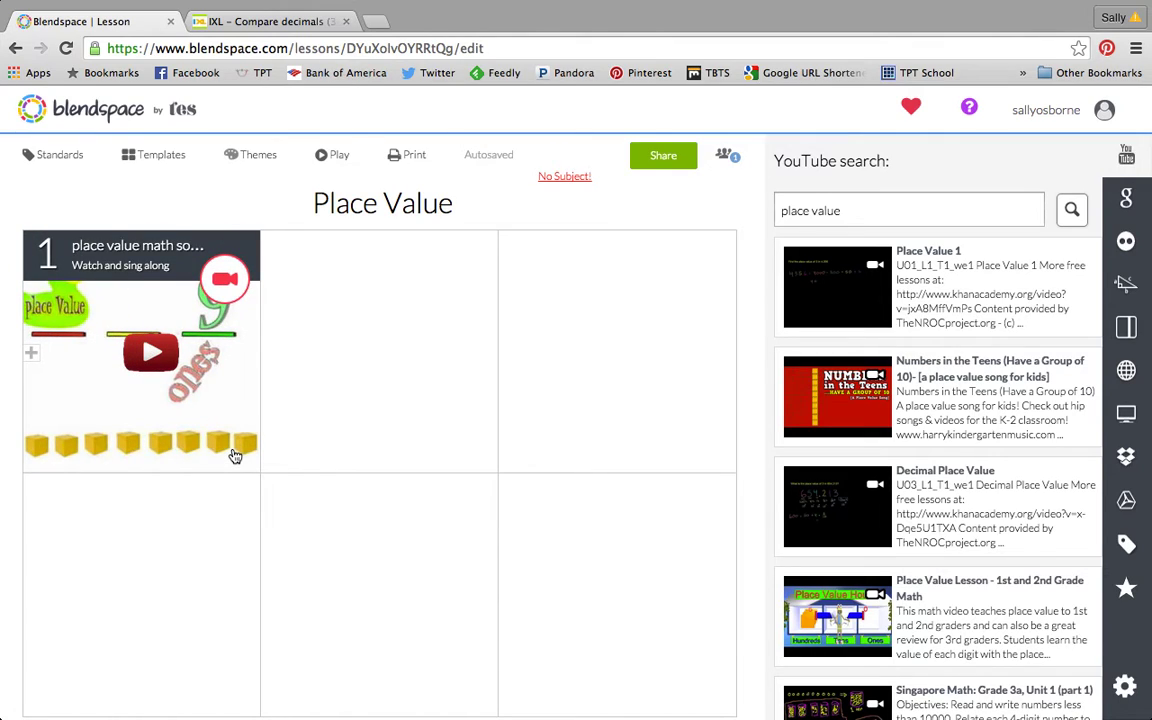
Search Google web pages and open the Khan Academy 'Place value' result in a new tab
left_click(1128, 200)
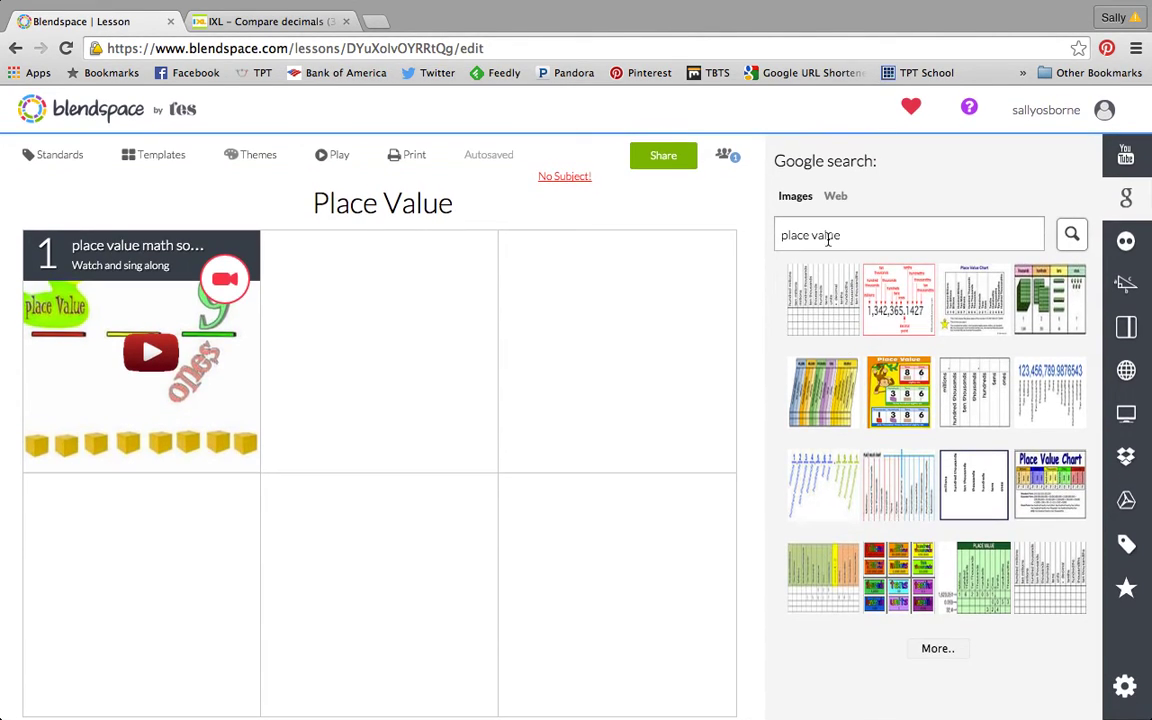
left_click(836, 198)
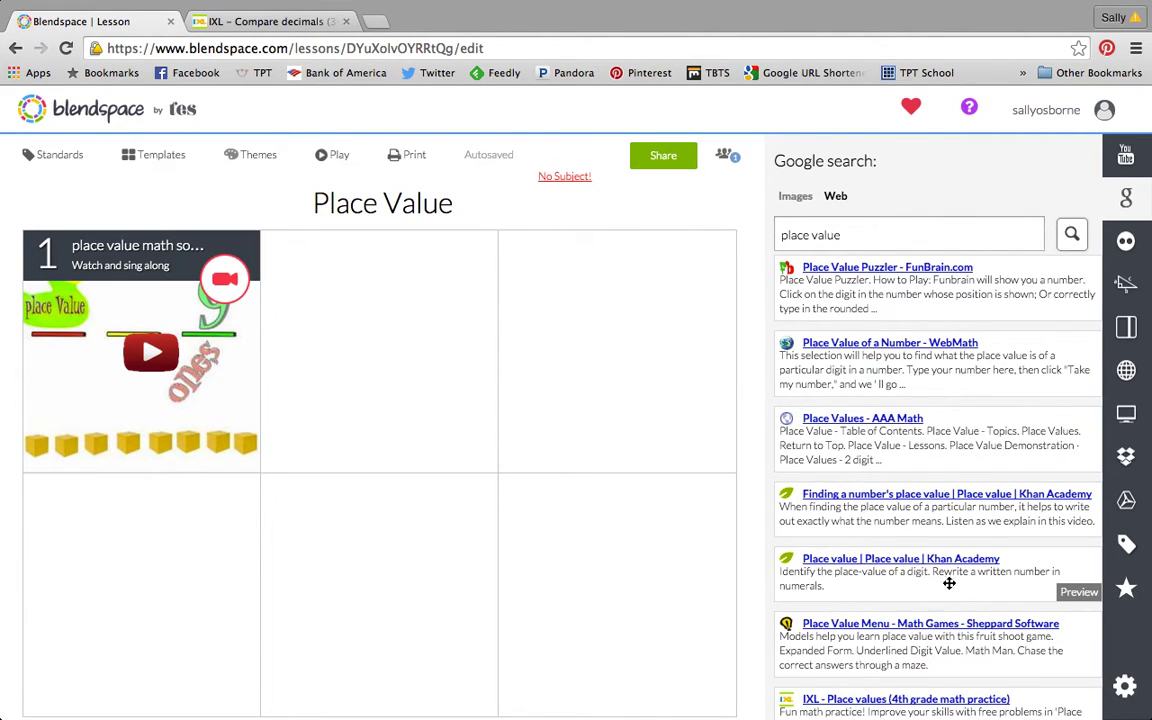
left_click(1080, 592)
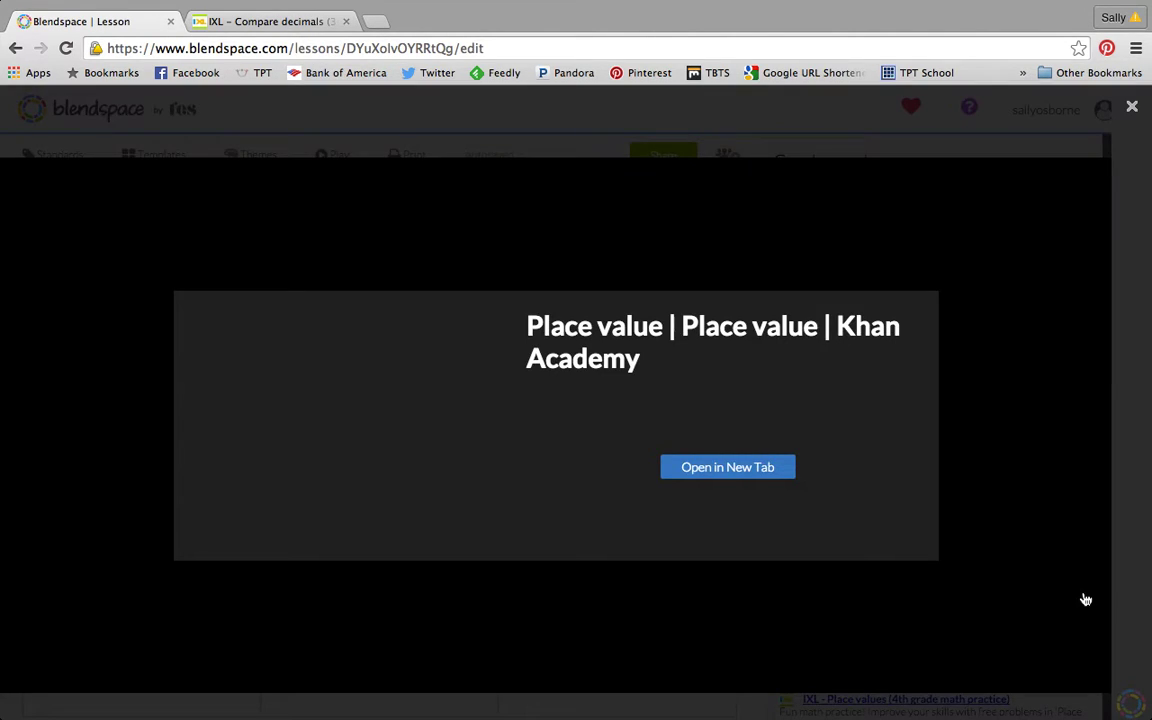
left_click(731, 469)
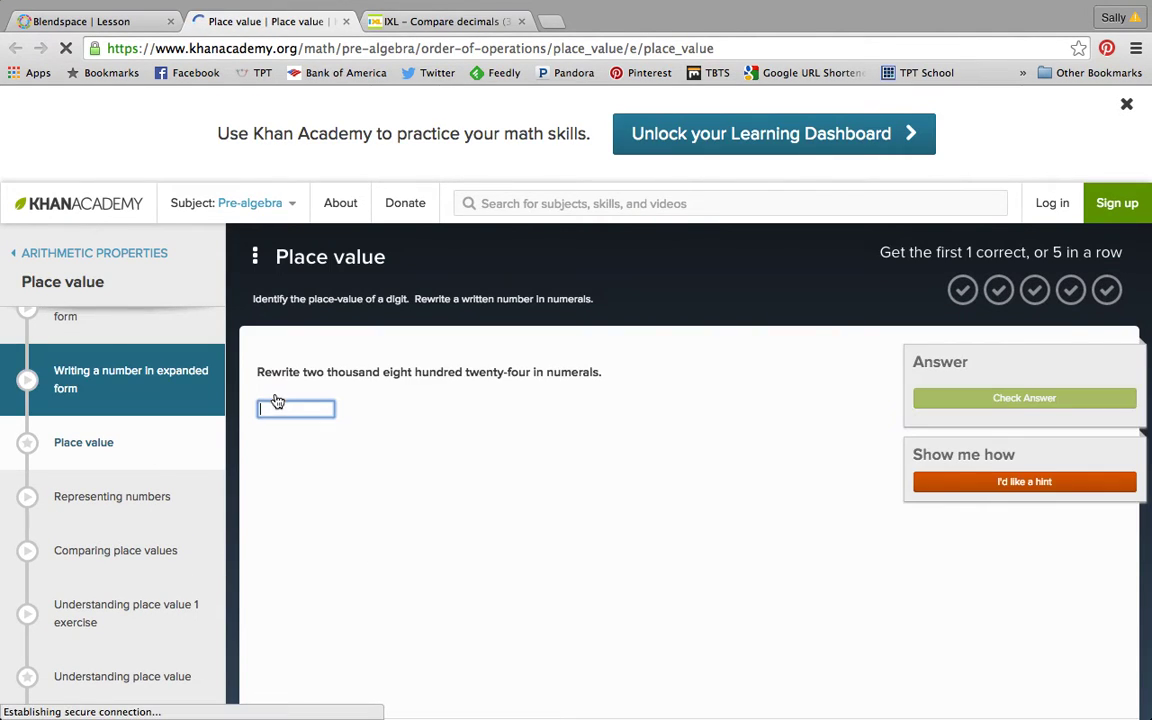
Scroll through the Khan Academy Place value exercise, then return to the Blendspace lesson tab
scroll(79, 387, "up", 2)
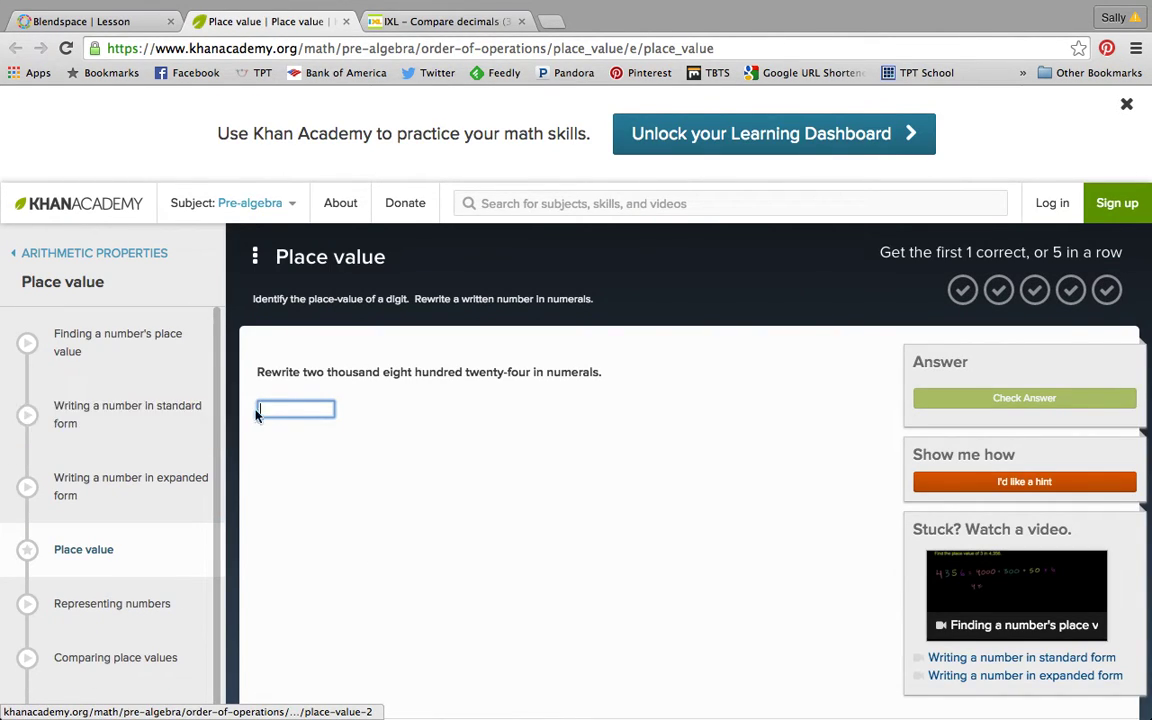
scroll(90, 463, "down", 2)
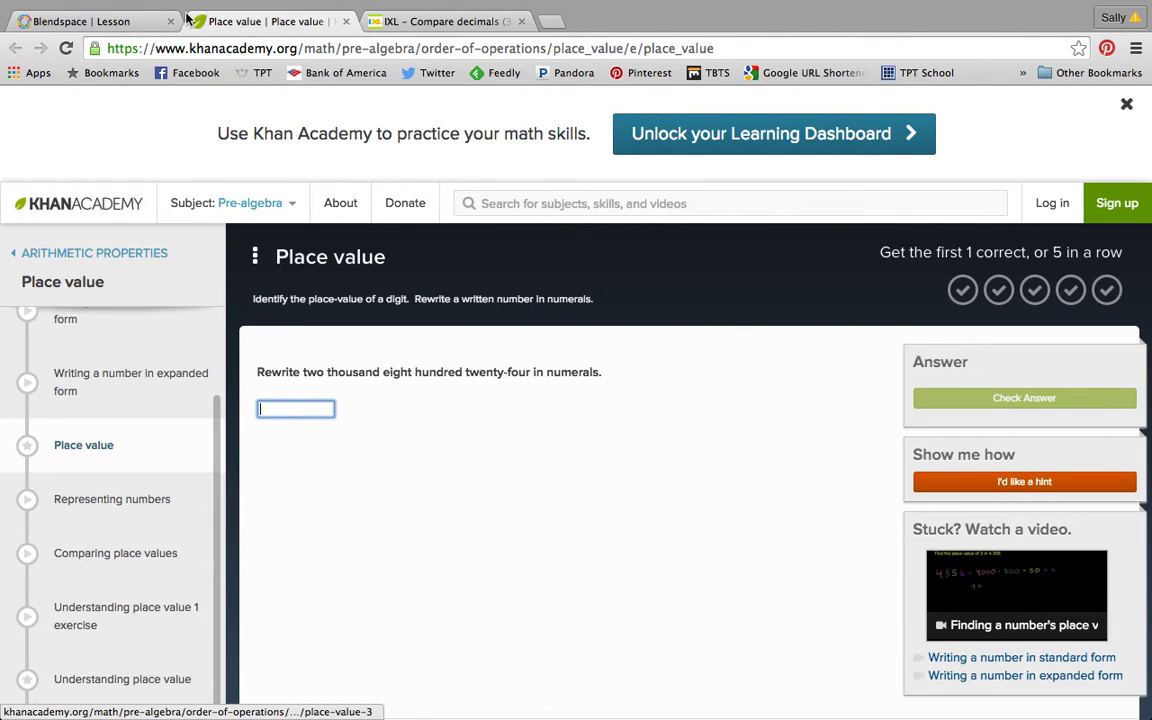
left_click(90, 21)
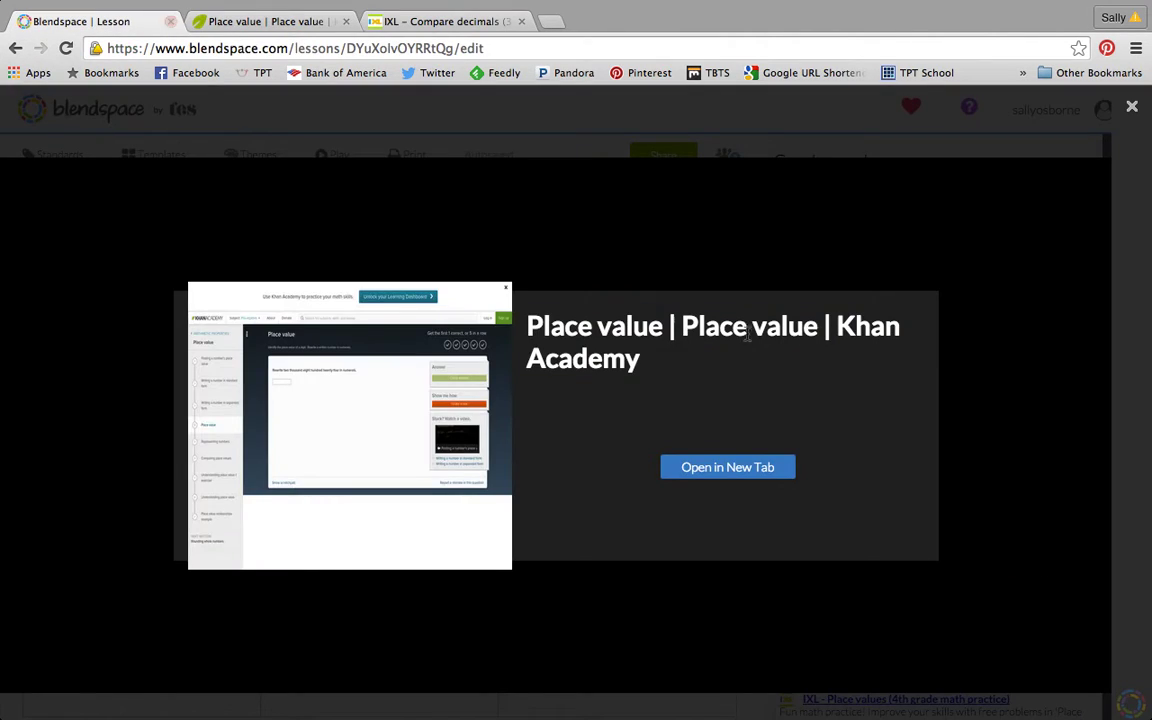
Put the Khan Academy page in tile 2, described 'Watch the videos and work through the practice problems.'
left_click(1132, 106)
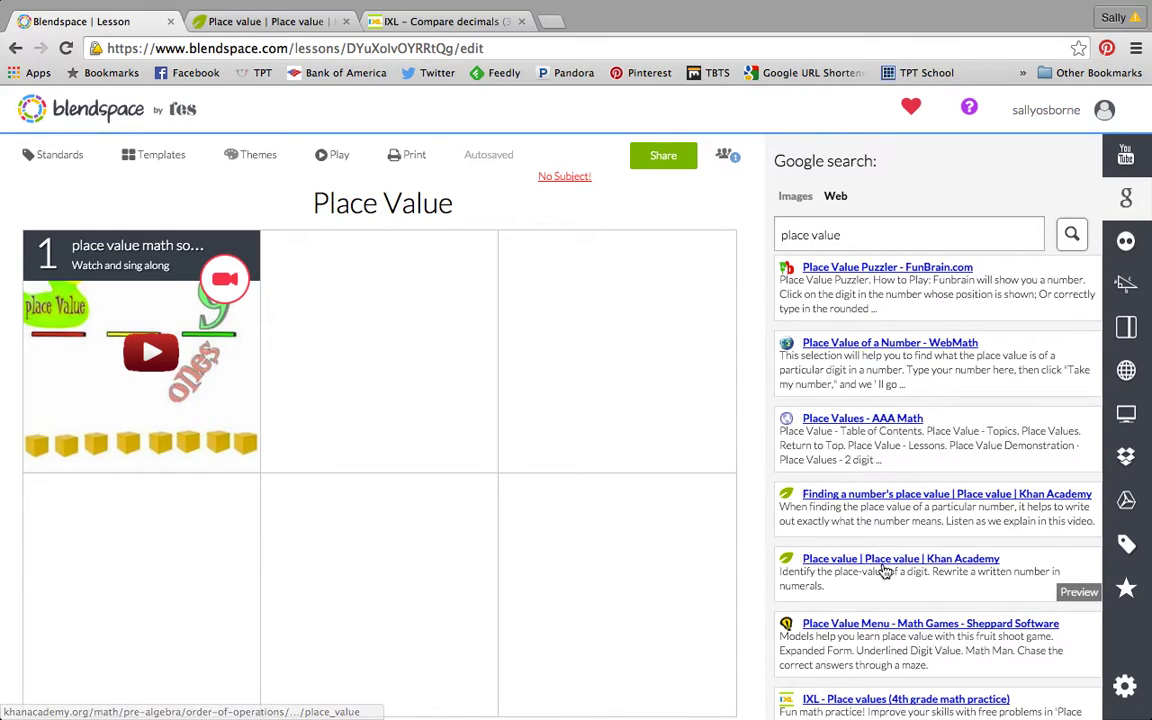
left_click_drag(889, 576, 419, 355)
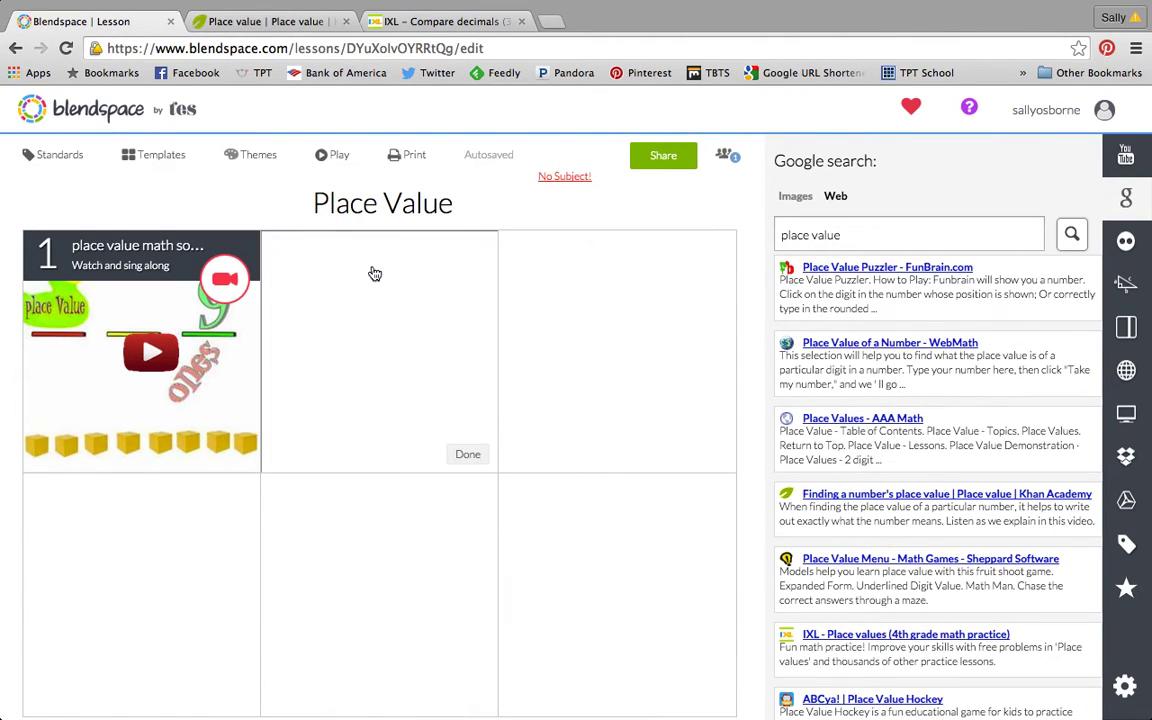
left_click(296, 252)
type("Watch the ")
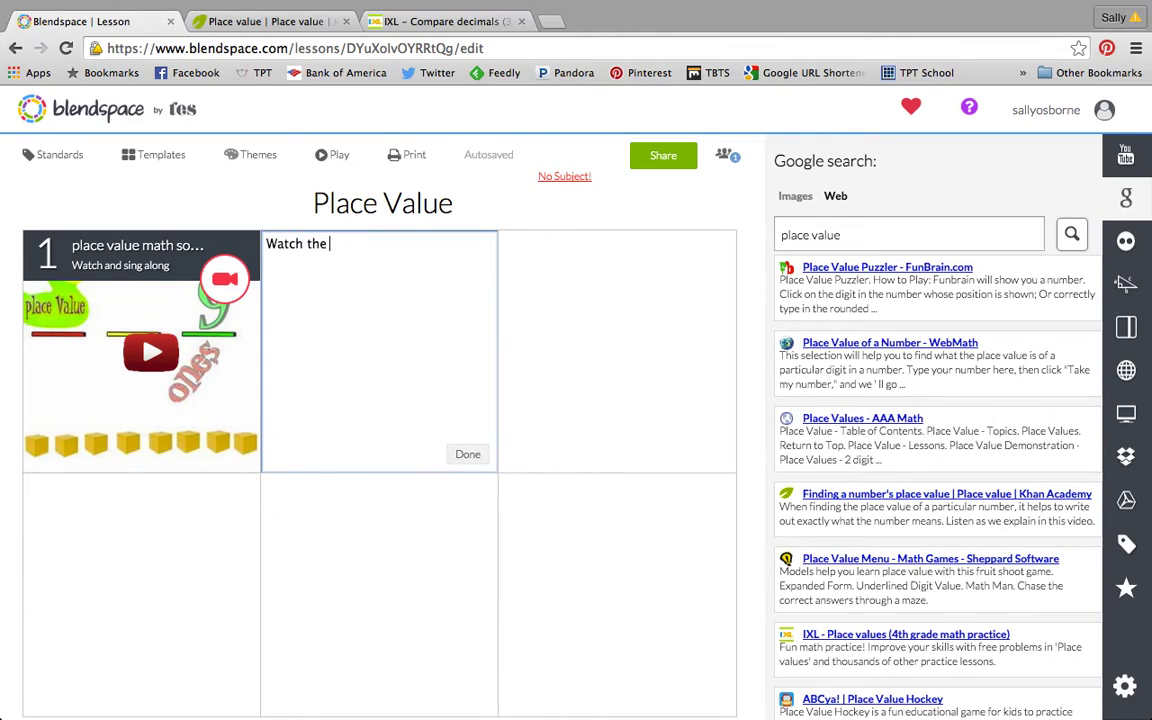
type("videos and work th")
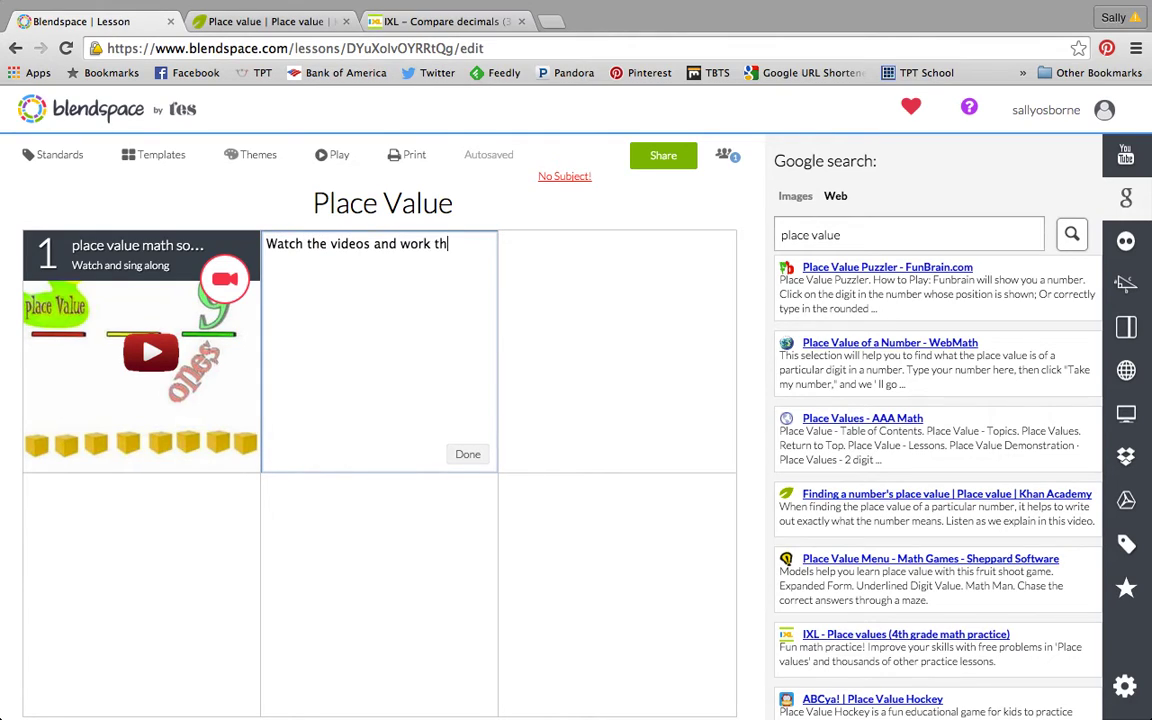
type("rough the practice problems.")
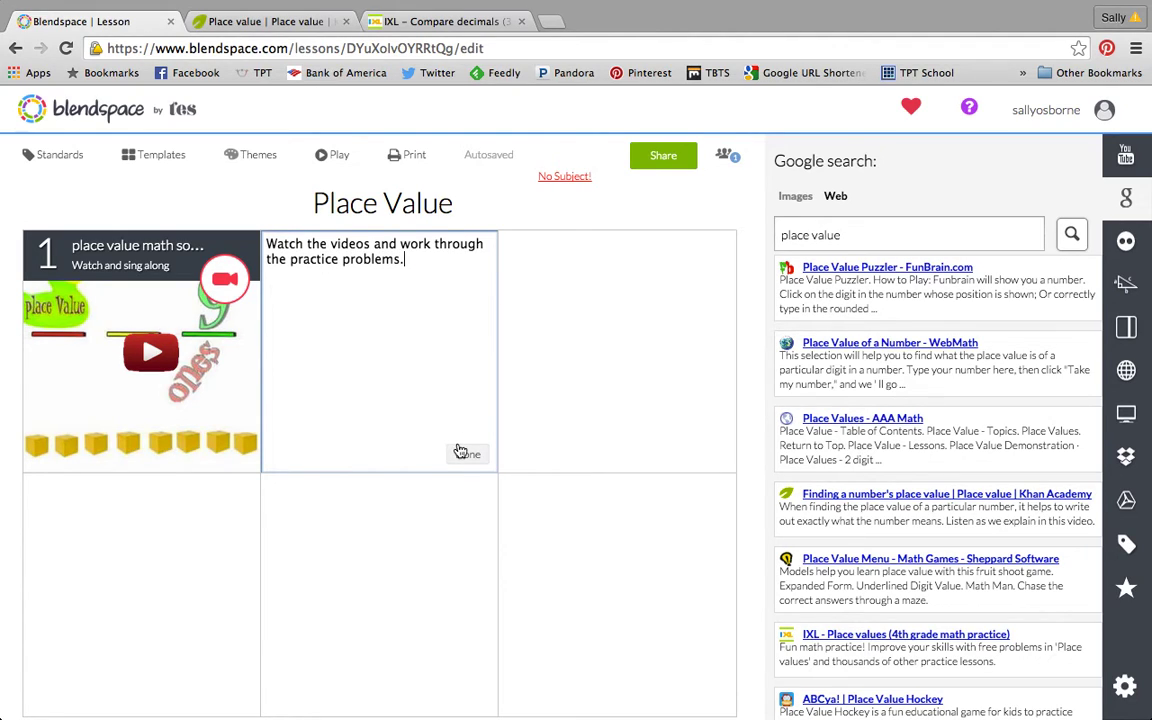
left_click(466, 454)
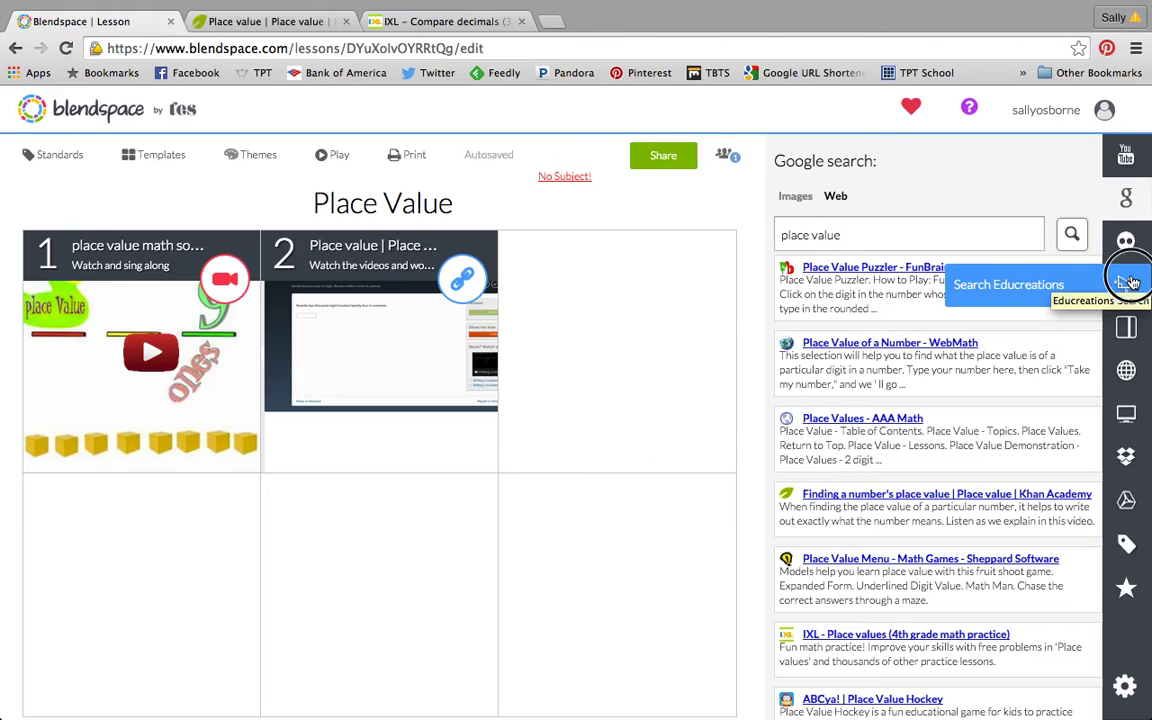
Browse the Educreations video source, then the Insert Webpage panel's address field
left_click(1128, 283)
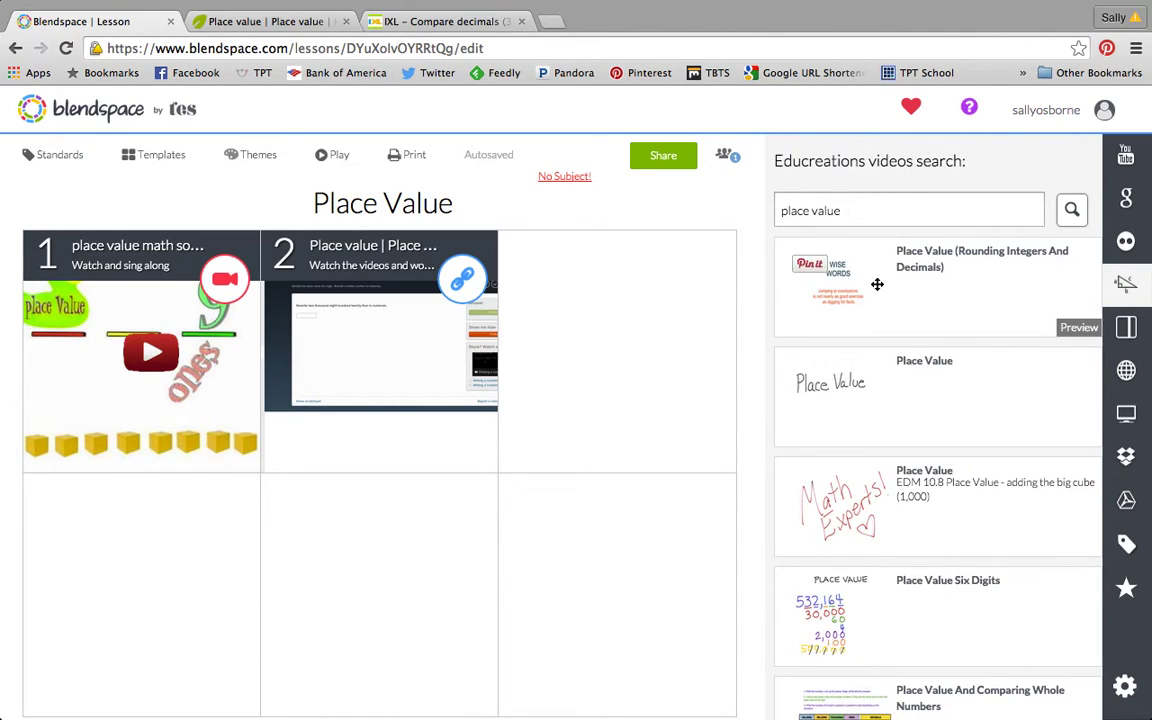
scroll(850, 472, "down", 2)
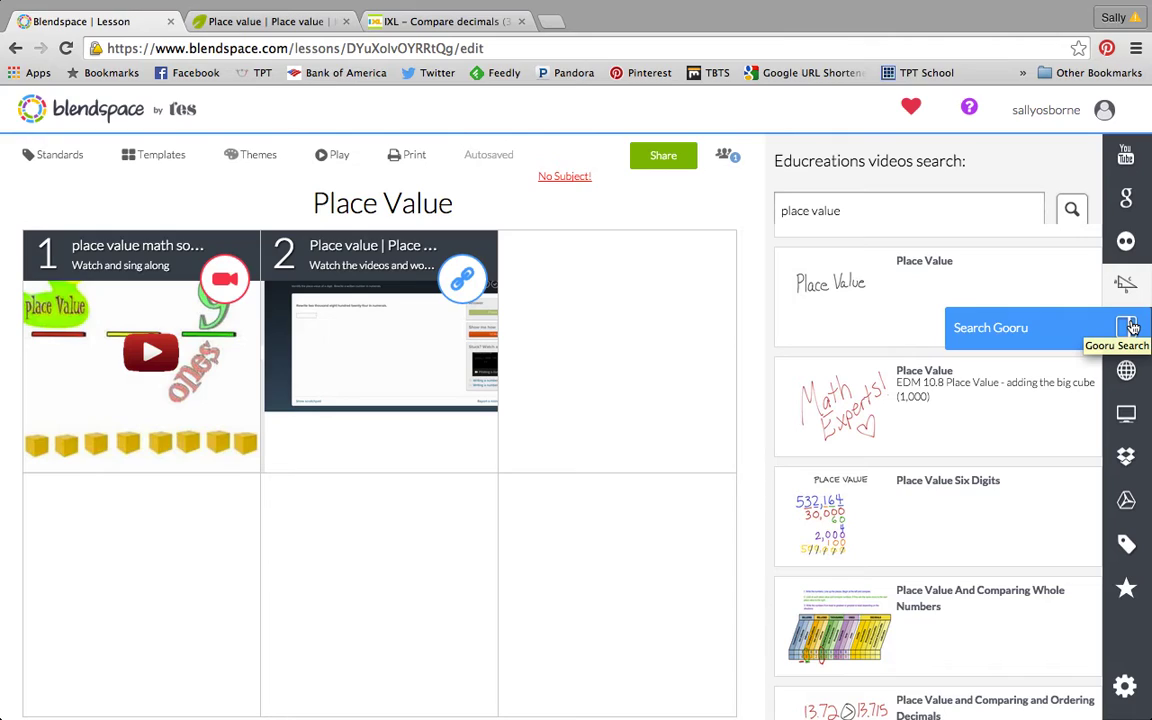
left_click(1127, 376)
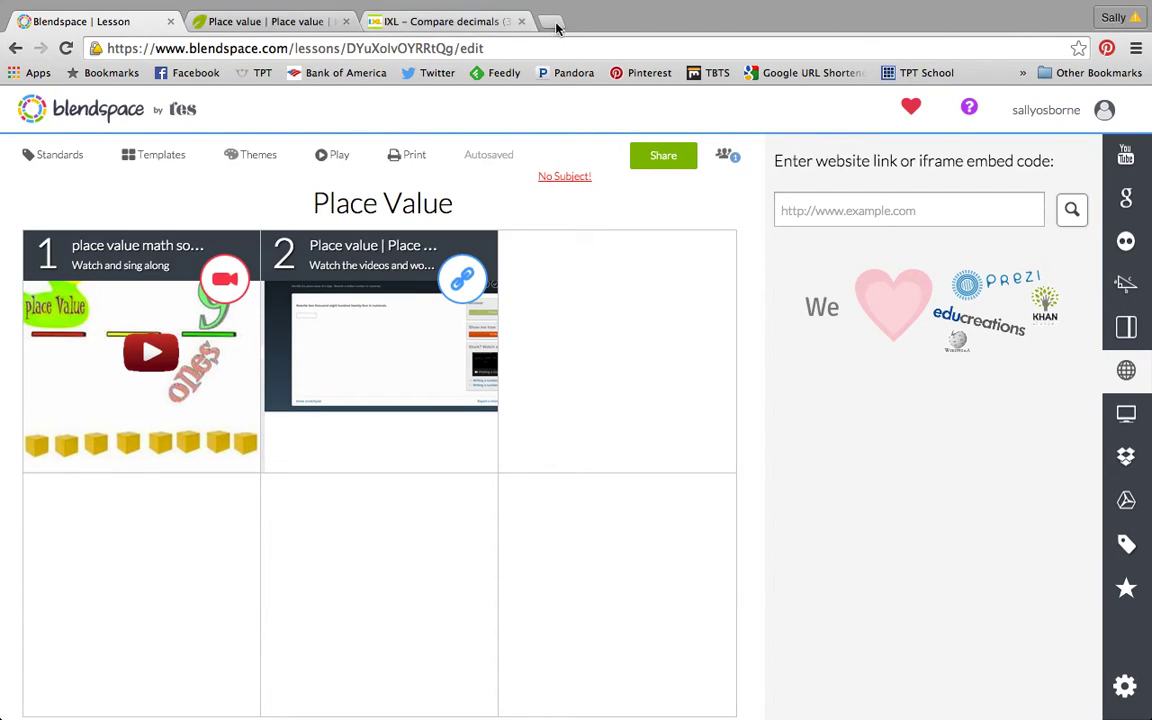
left_click(869, 205)
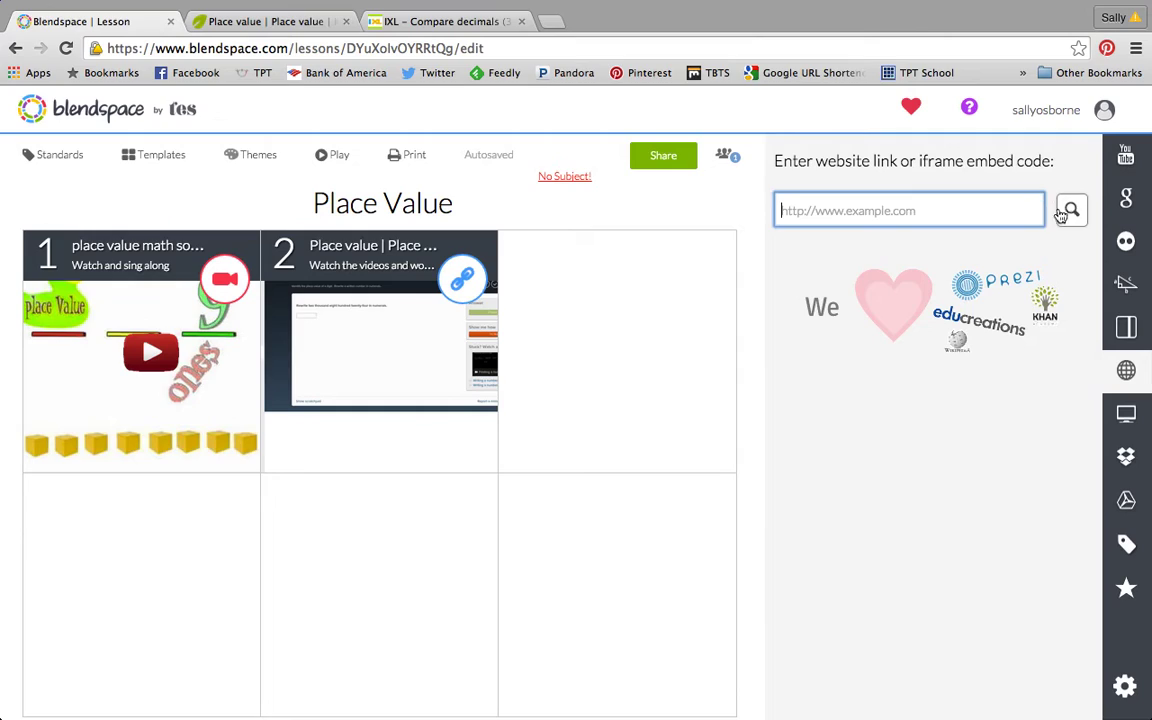
Check the file upload panel, then Google Drive, retrying after it fails to load
mouse_move(663, 337)
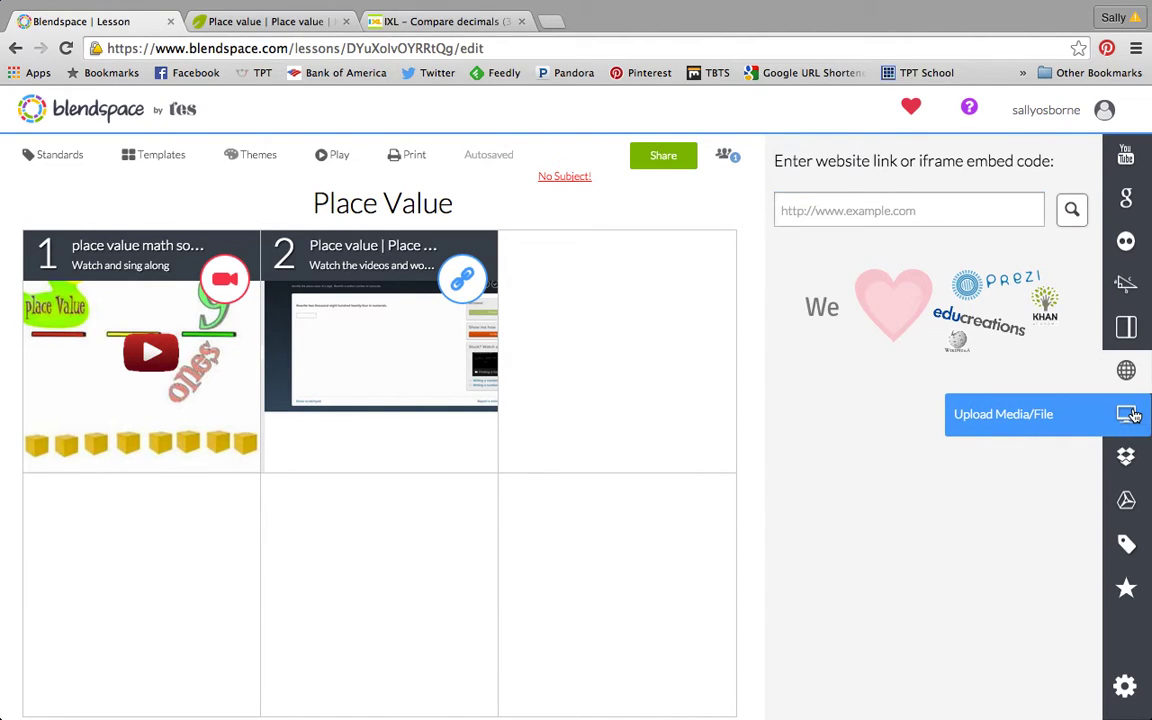
left_click(1129, 414)
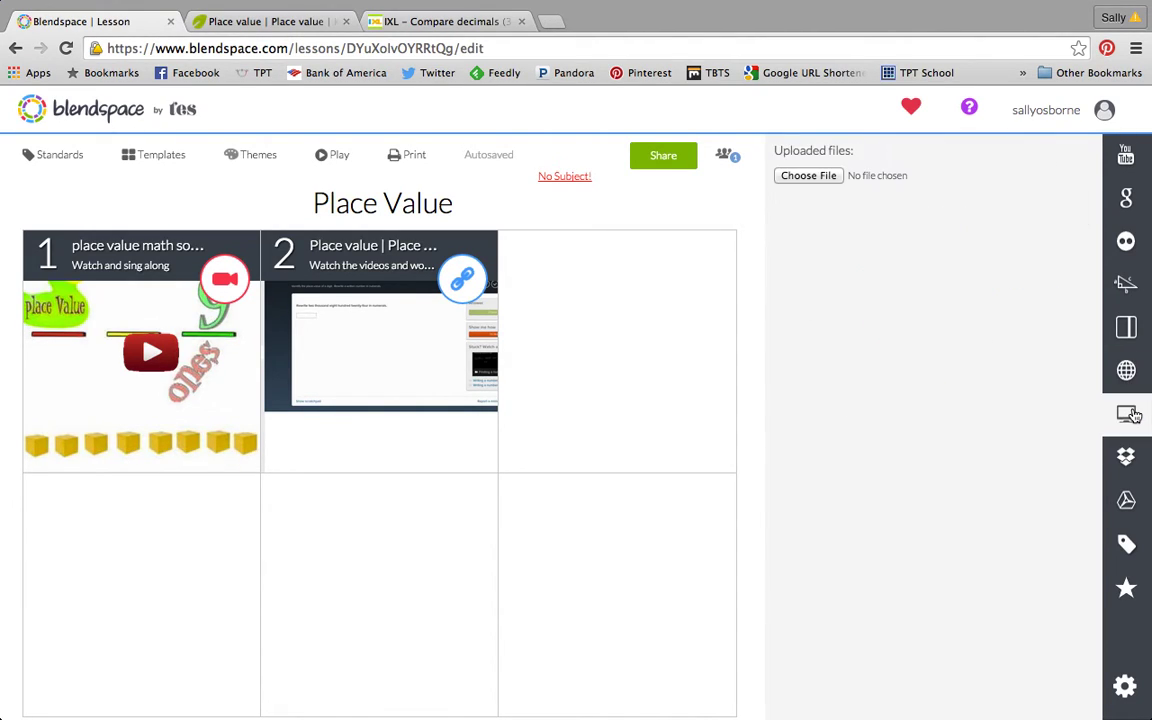
left_click(1127, 501)
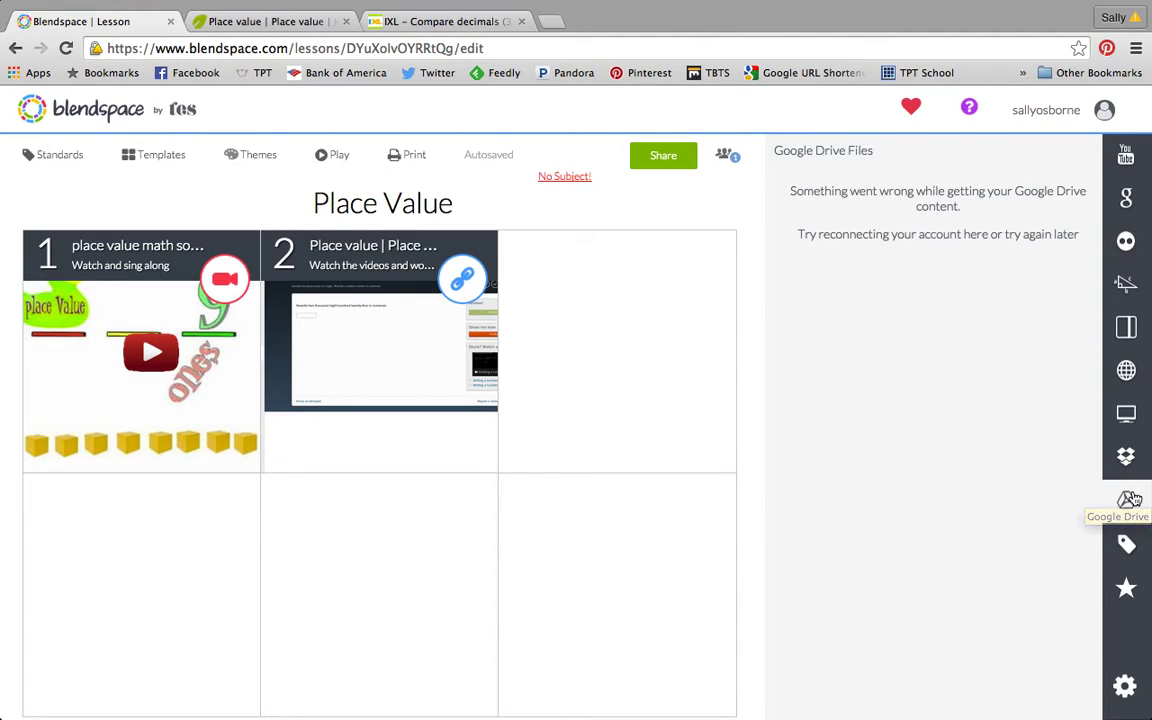
left_click(1130, 499)
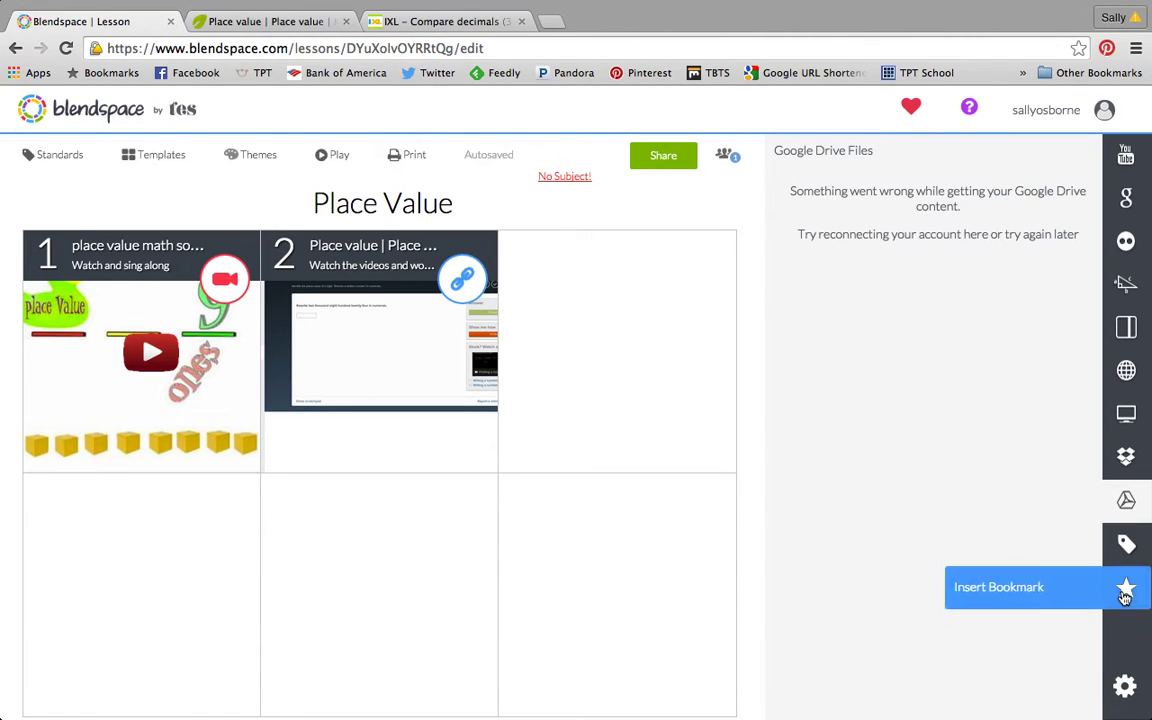
Add a text tile in cell 3 with a centred 'Place Value Game' heading in Arial, size 18
mouse_move(660, 289)
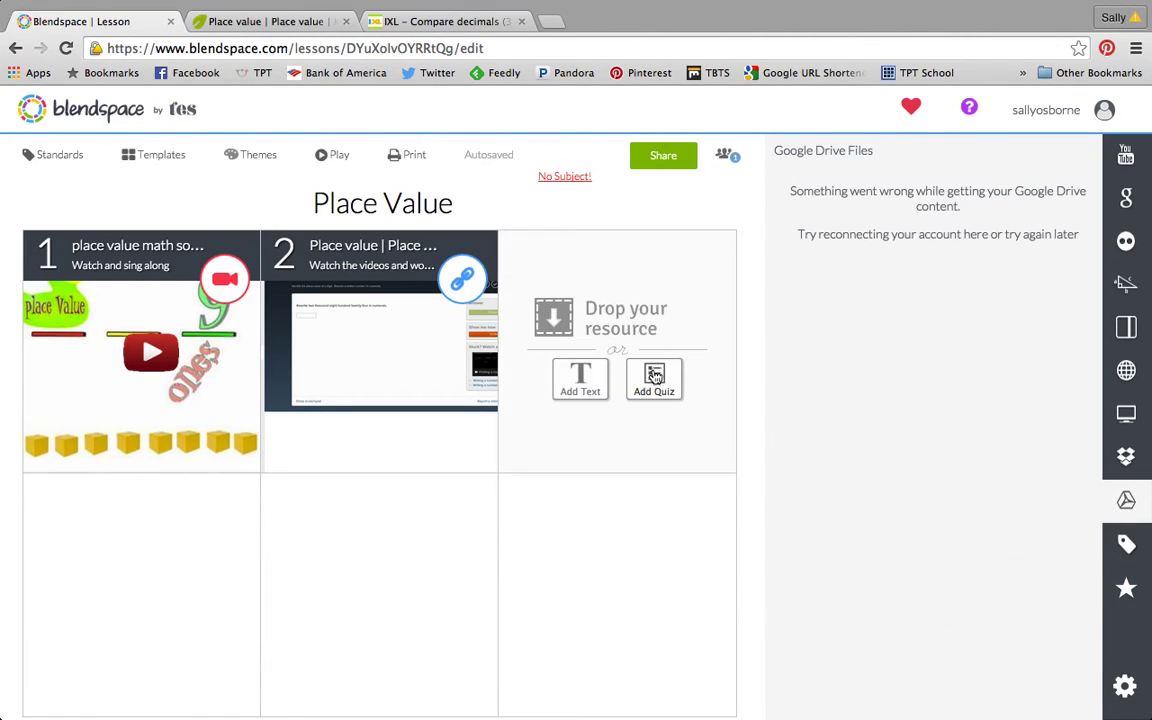
left_click(579, 378)
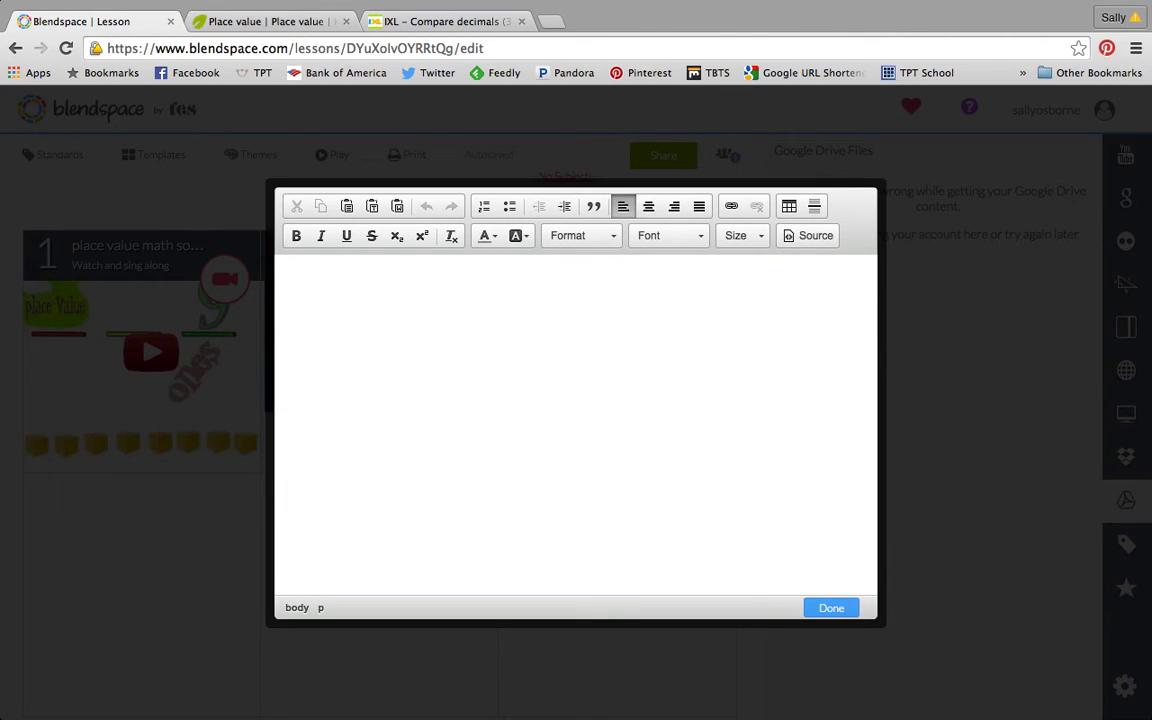
type("Place Value Game")
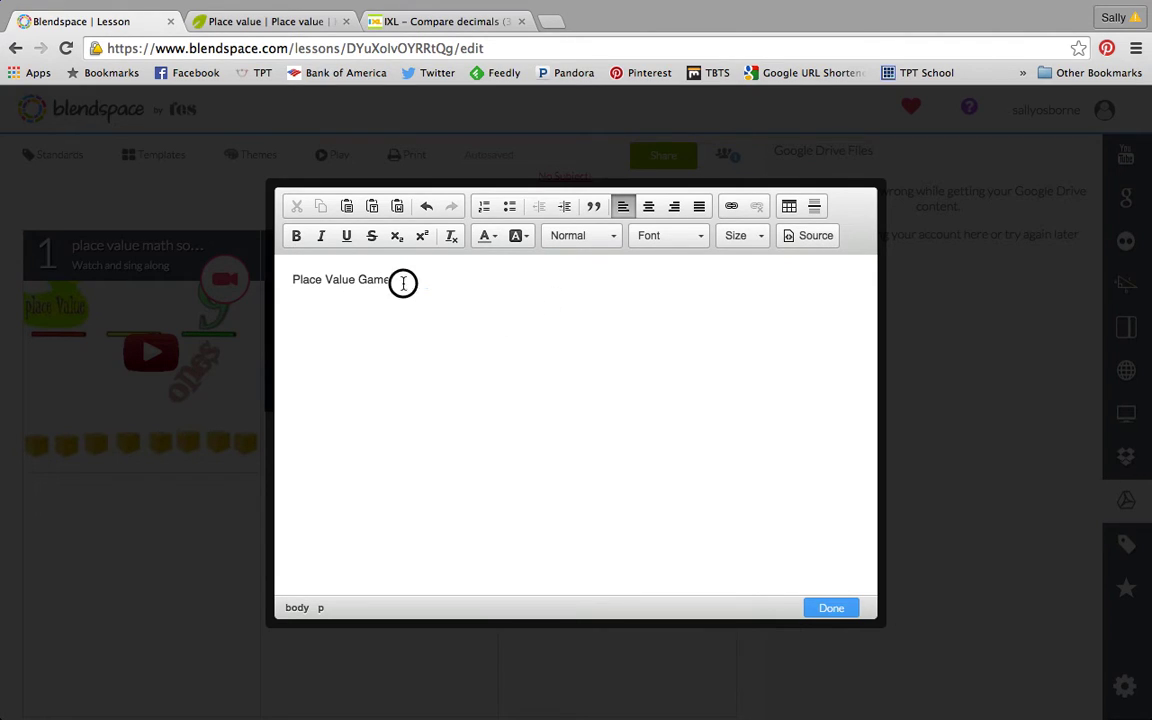
left_click_drag(404, 283, 280, 281)
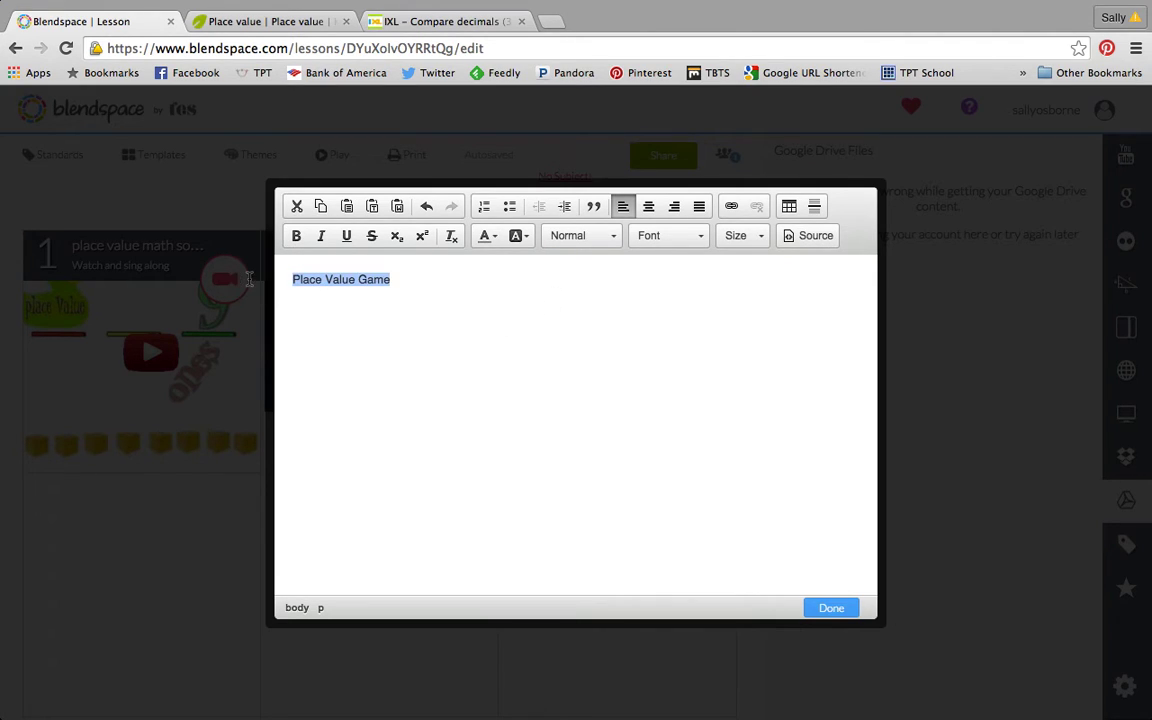
left_click(649, 206)
left_click(746, 237)
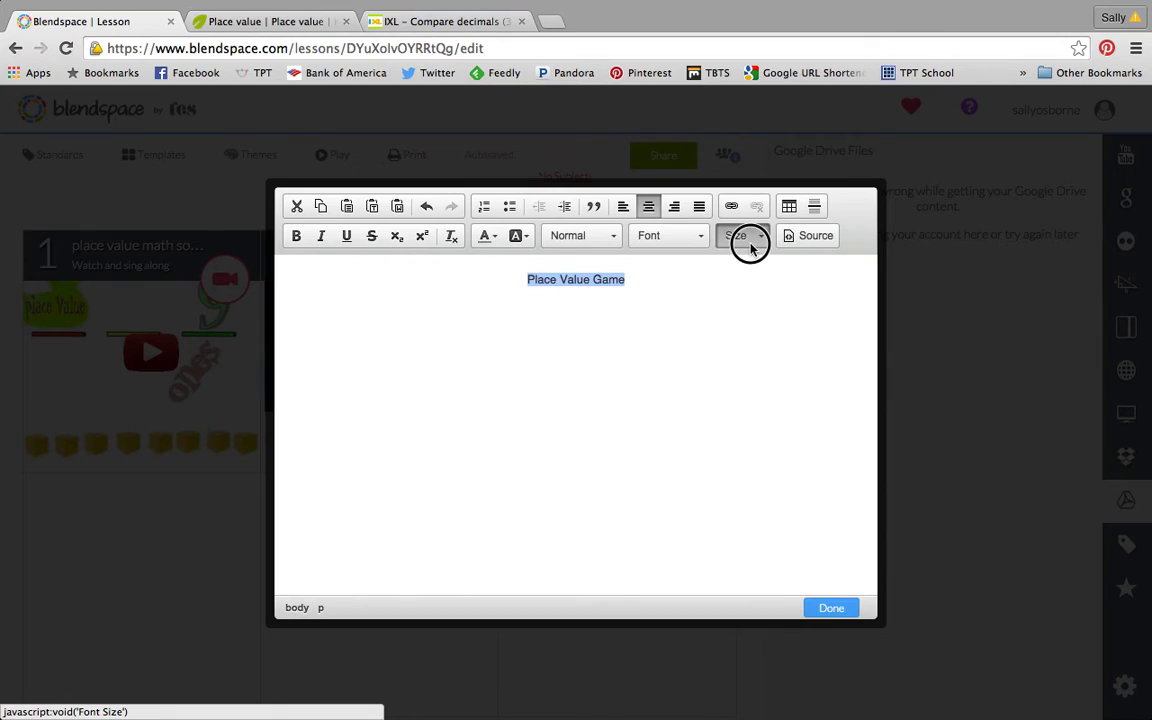
scroll(738, 391, "down", 2)
left_click(738, 388)
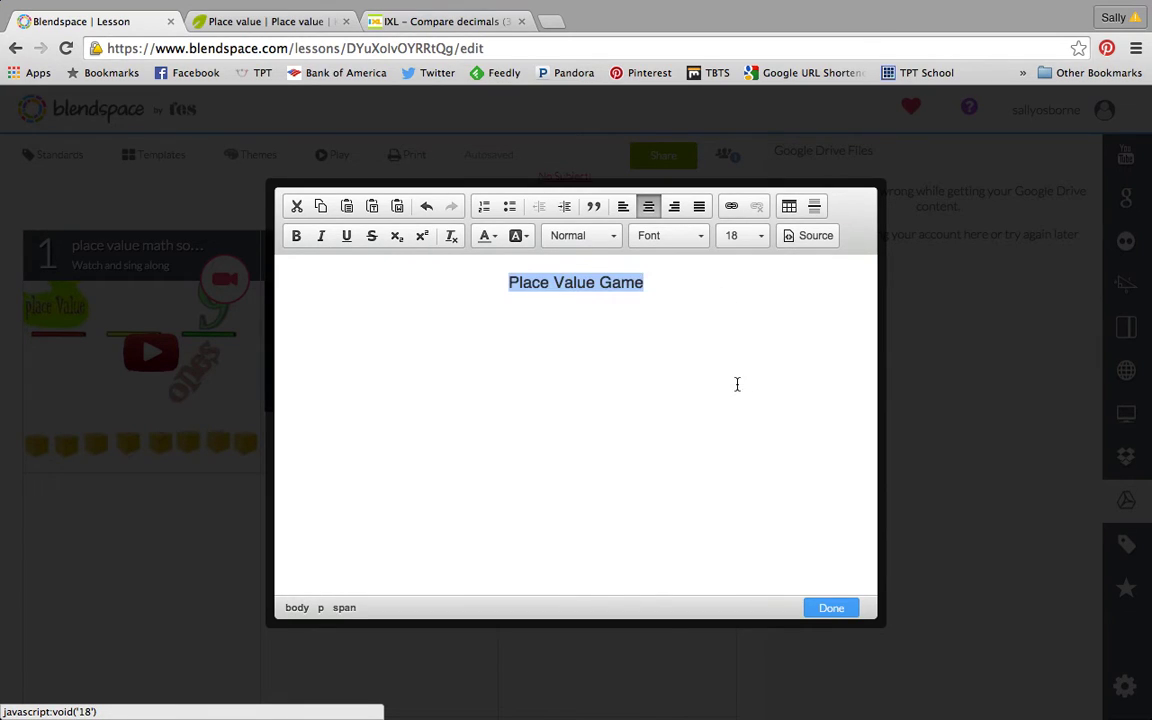
left_click(668, 237)
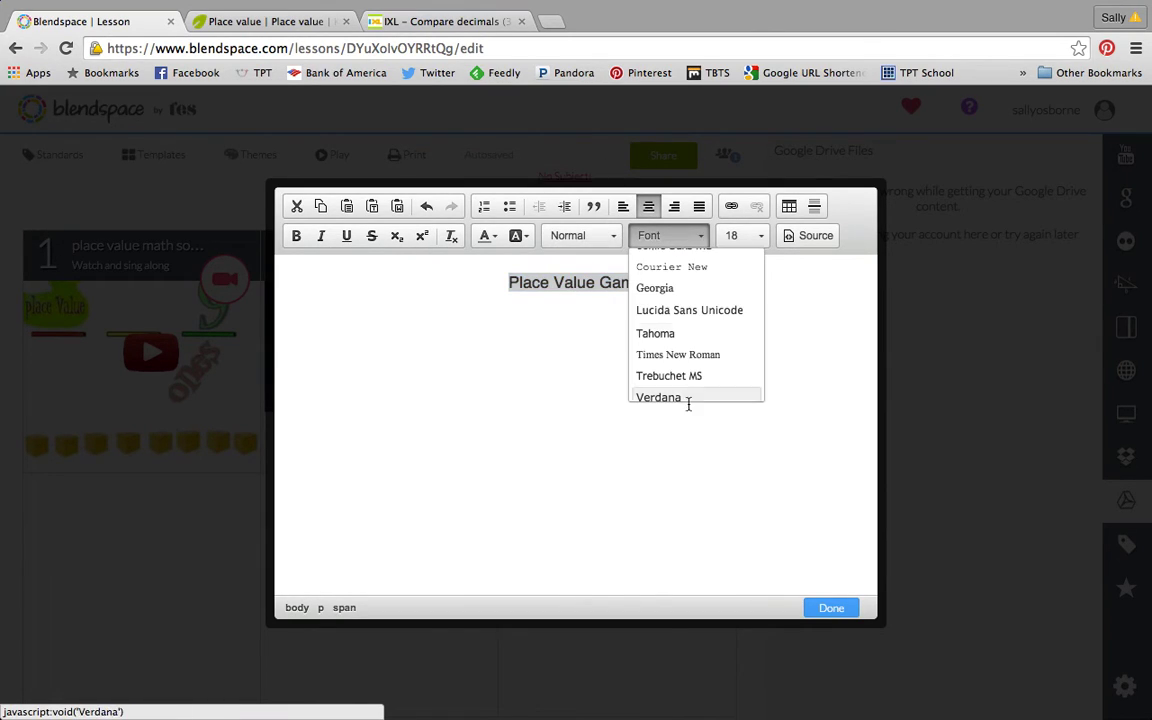
scroll(689, 339, "up", 3)
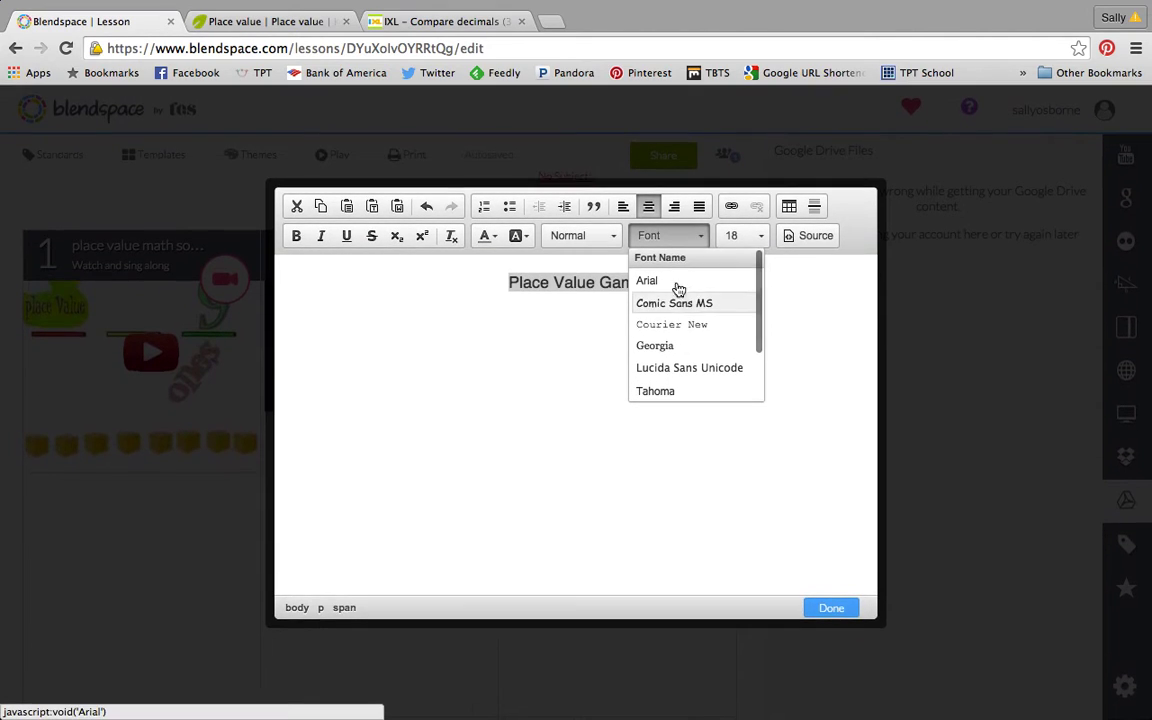
left_click(673, 284)
left_click(692, 319)
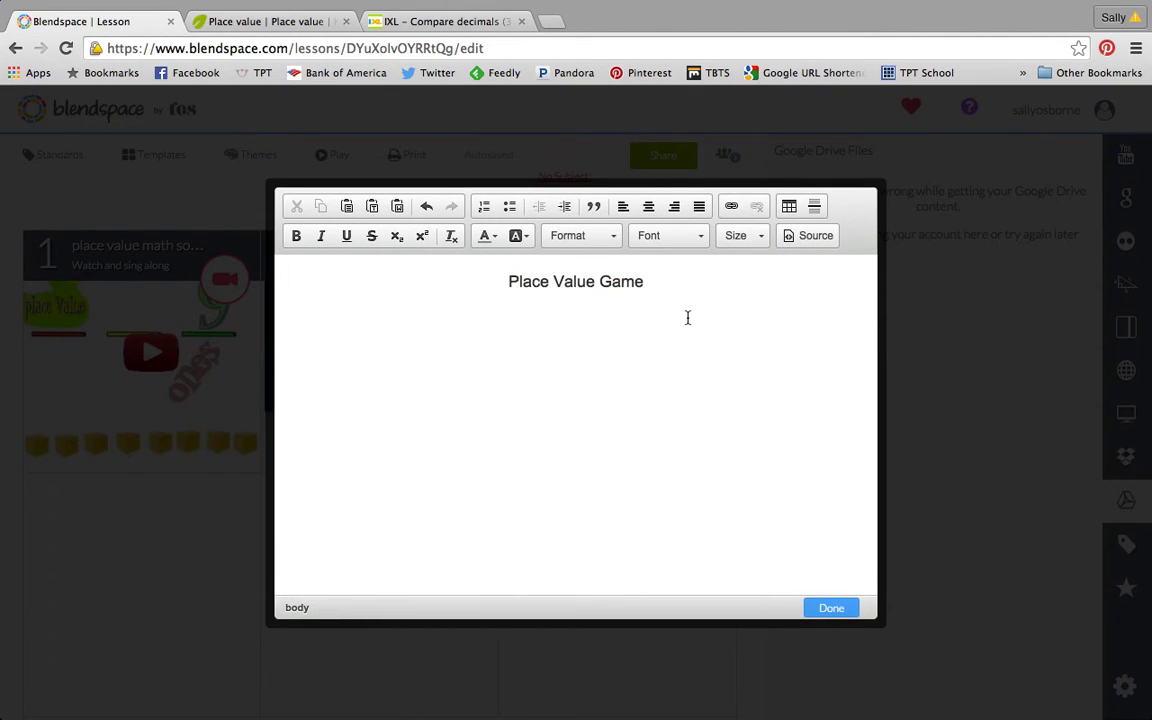
Add a left-aligned 'How to play:' line below the heading and save the text
left_click(689, 298)
type("How to play:")
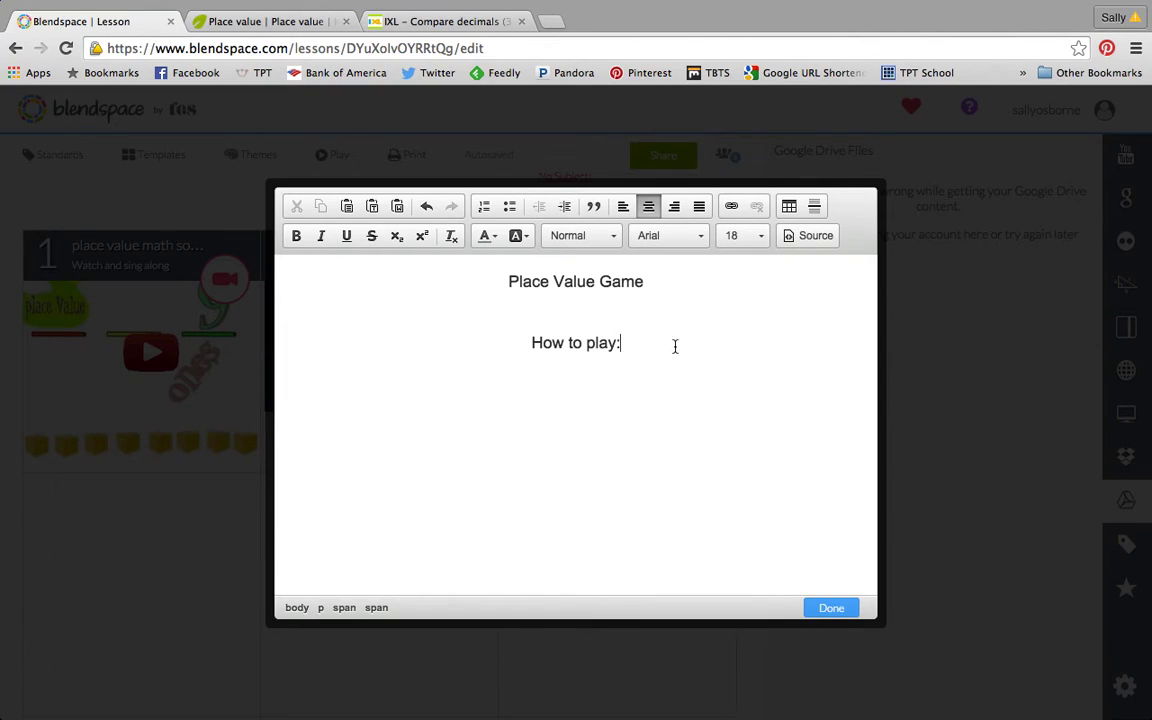
left_click_drag(674, 345, 481, 342)
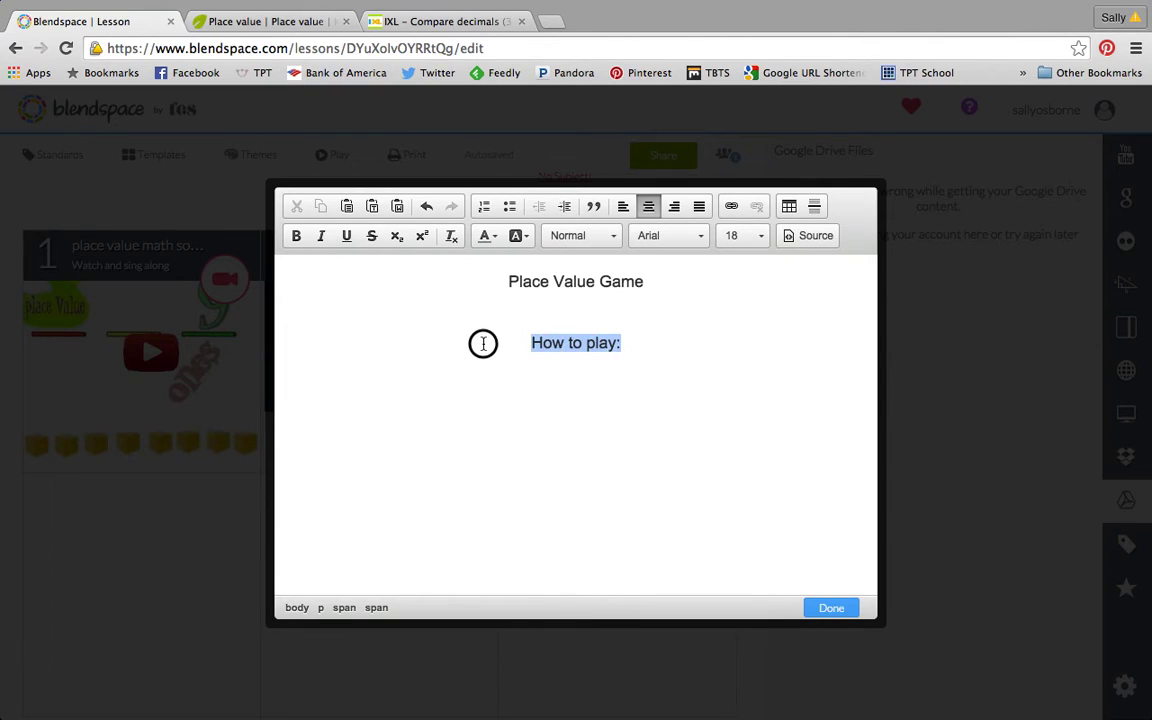
left_click(622, 207)
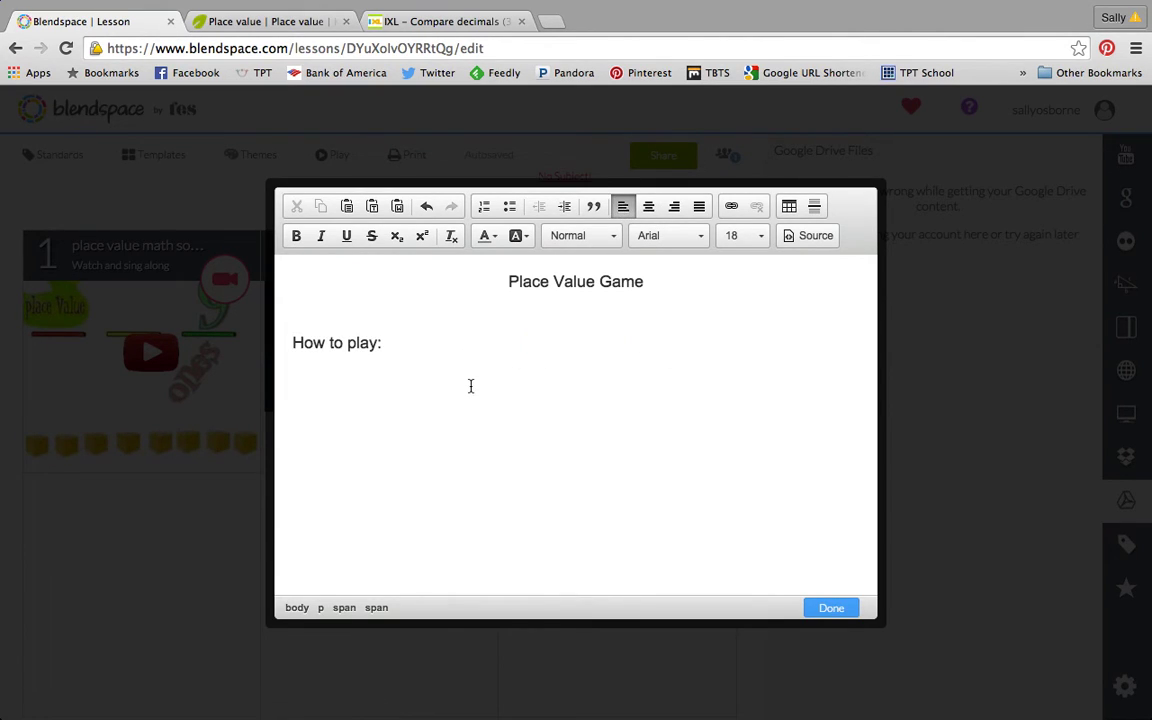
left_click(843, 607)
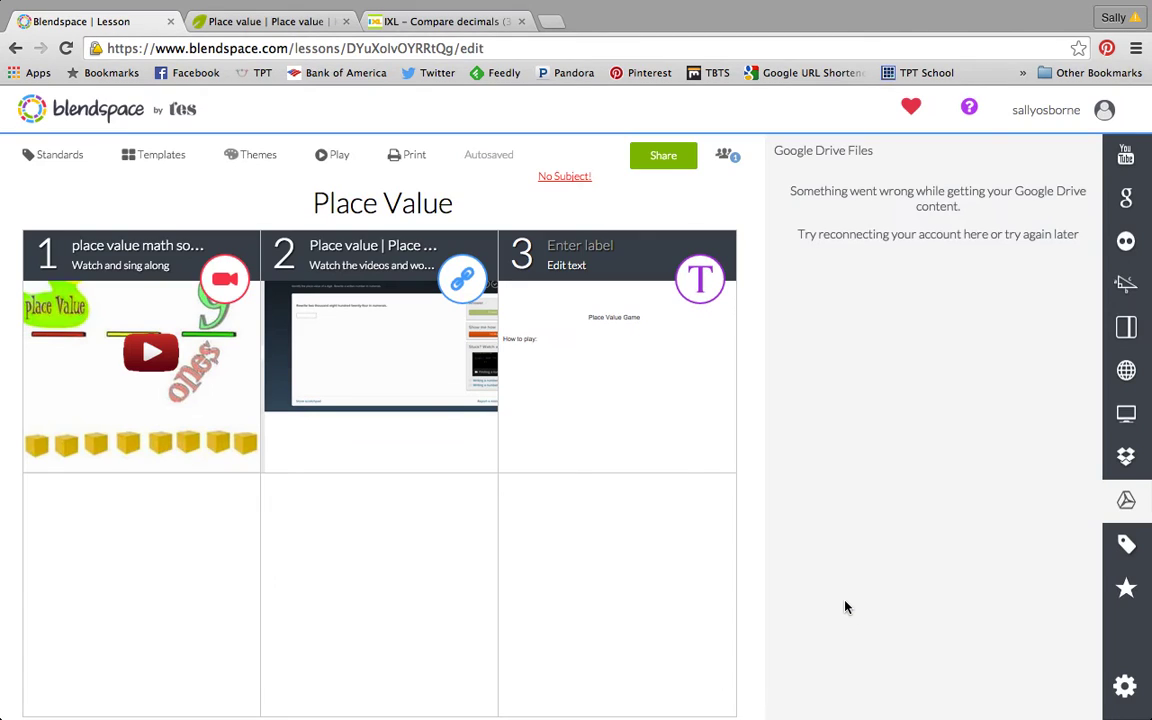
Label tile 3 'Place Value Game'
left_click(620, 244)
type("Place Value Game")
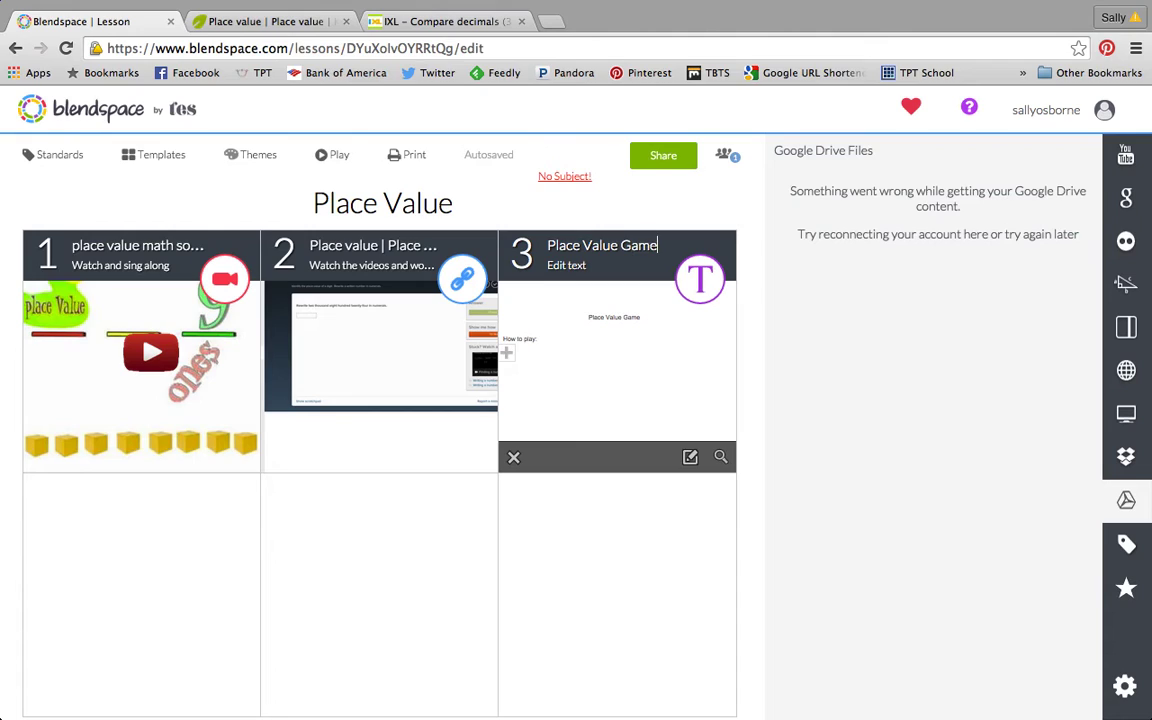
left_click(606, 219)
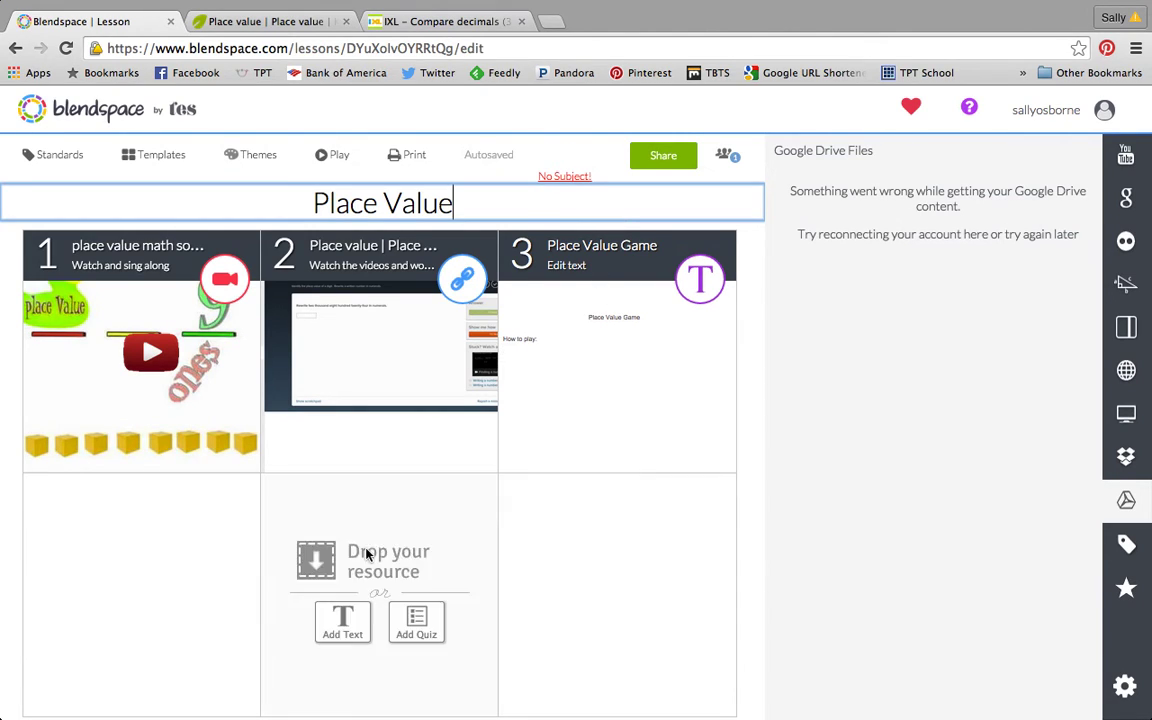
Add a quiz to tile 4 asking 'What place is the 3 in: 437'
mouse_move(147, 589)
left_click(180, 620)
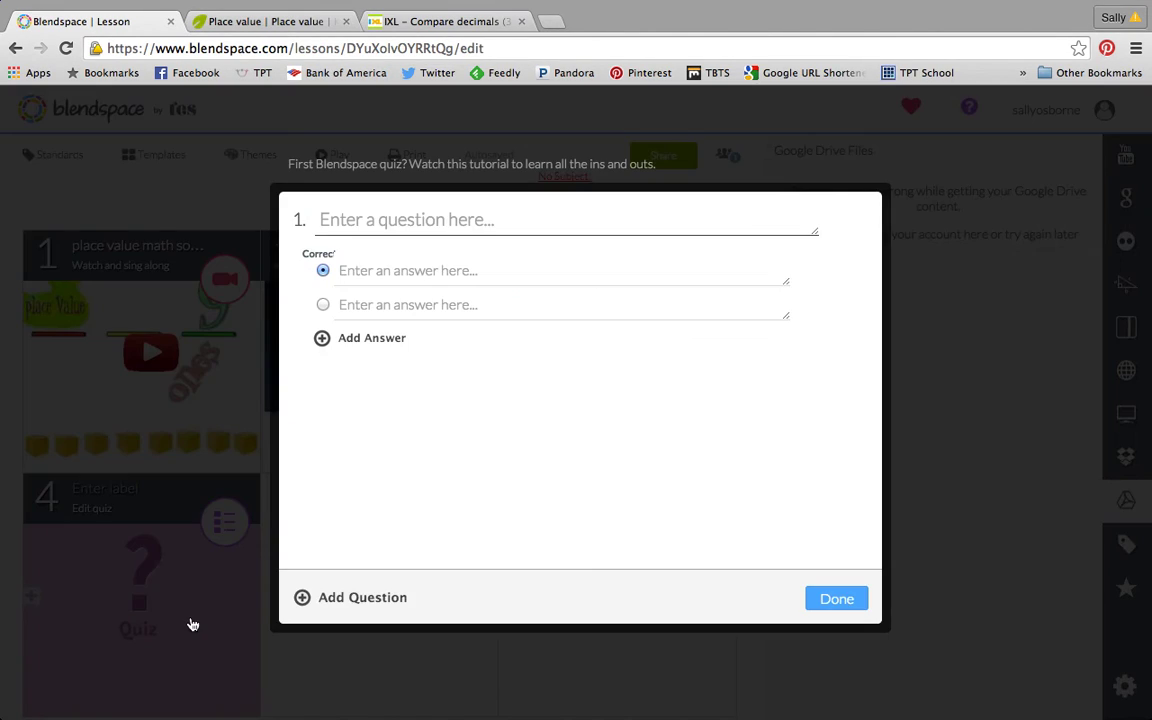
left_click(366, 225)
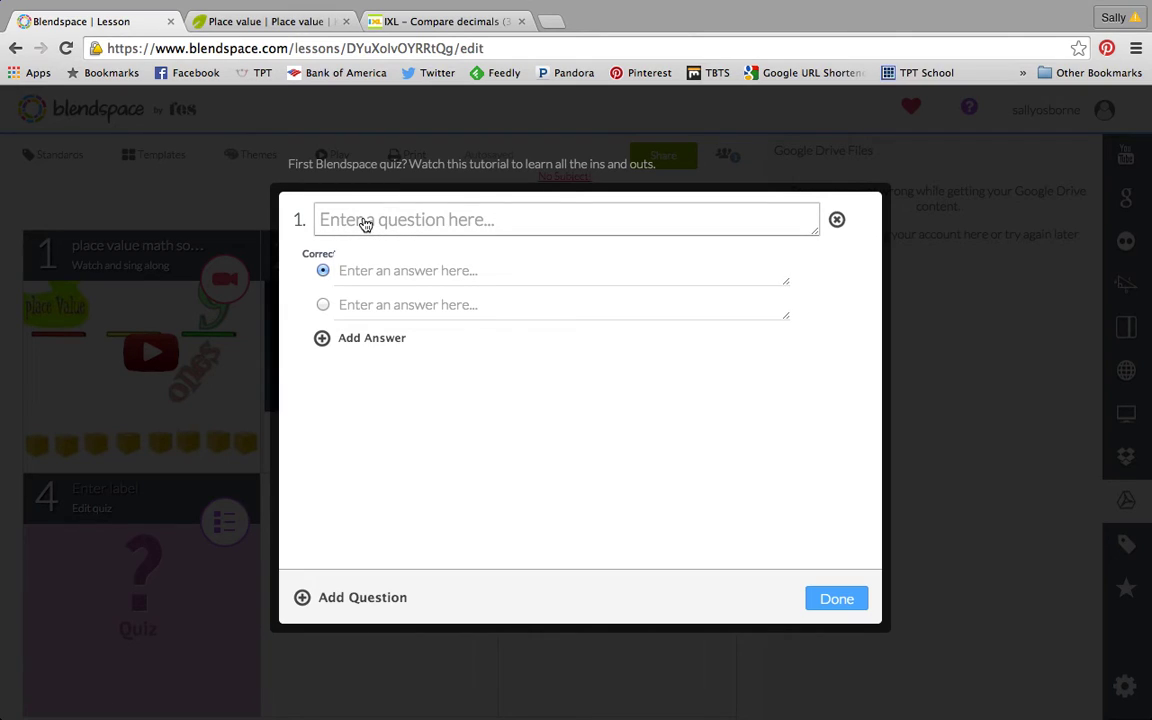
type("What p")
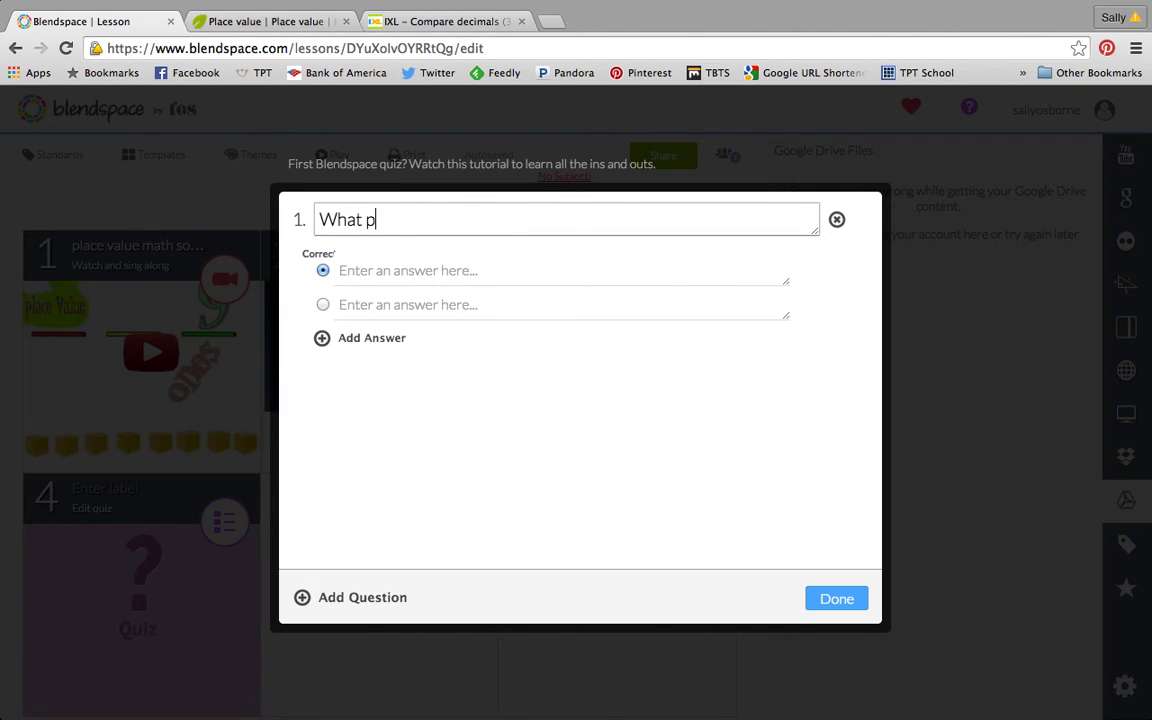
type("lace is the 3 in")
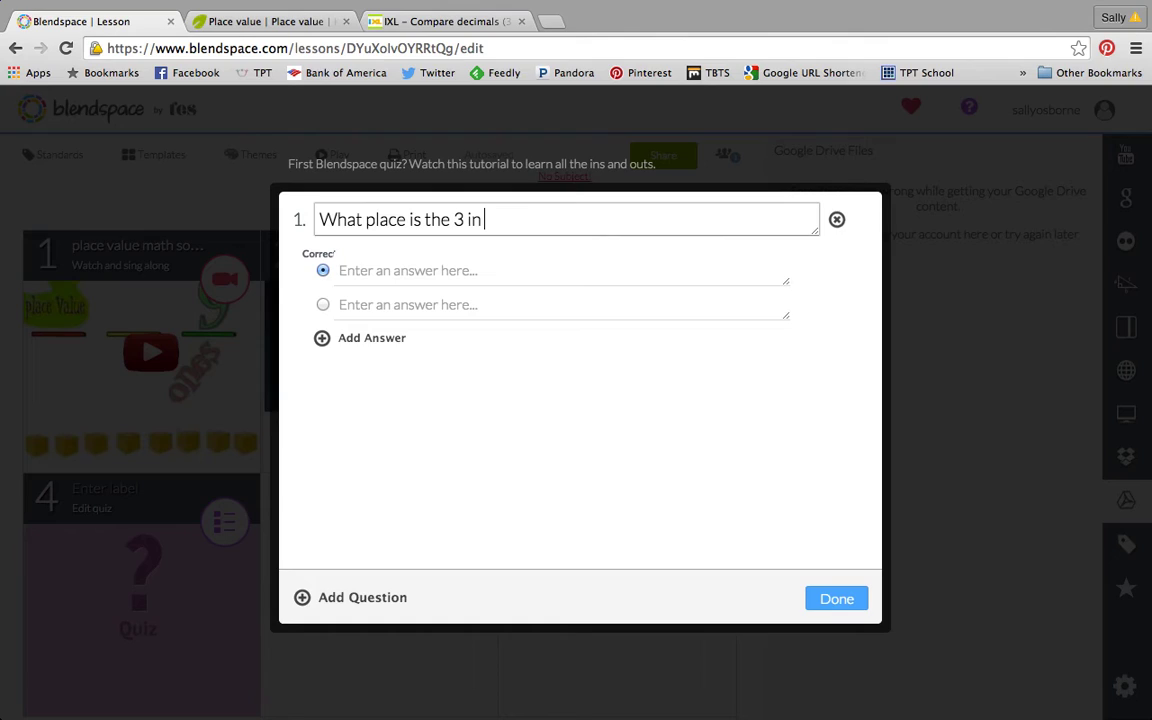
type(" :")
key("BackSpace")
key("BackSpace")
type(": 437")
Enter answers tens place (correct), hundreds place and ones place, then save the quiz
left_click(380, 280)
type("tens place")
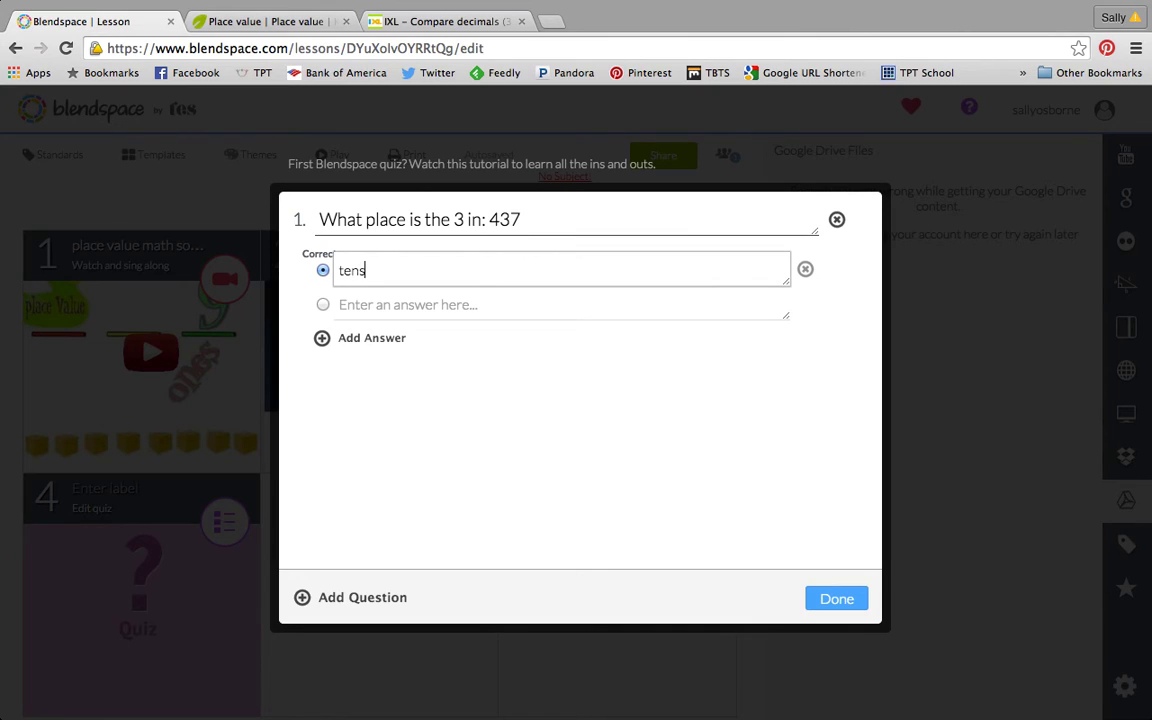
left_click(323, 304)
left_click(322, 270)
left_click(386, 308)
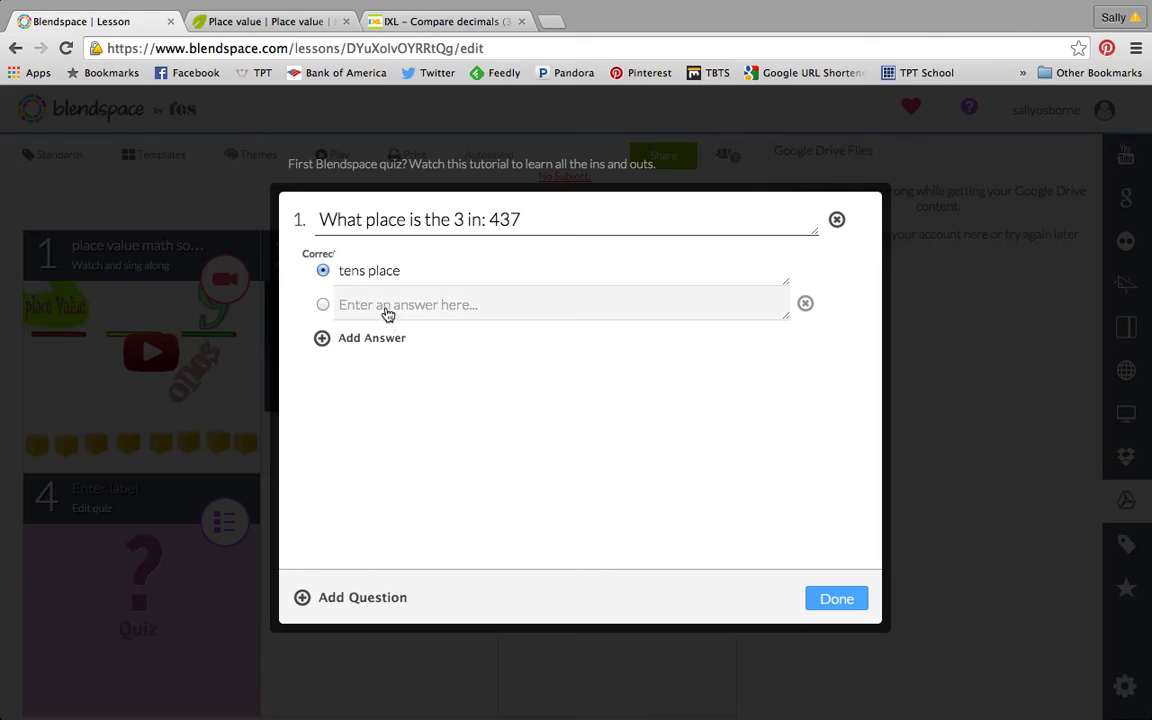
type("hundreds place")
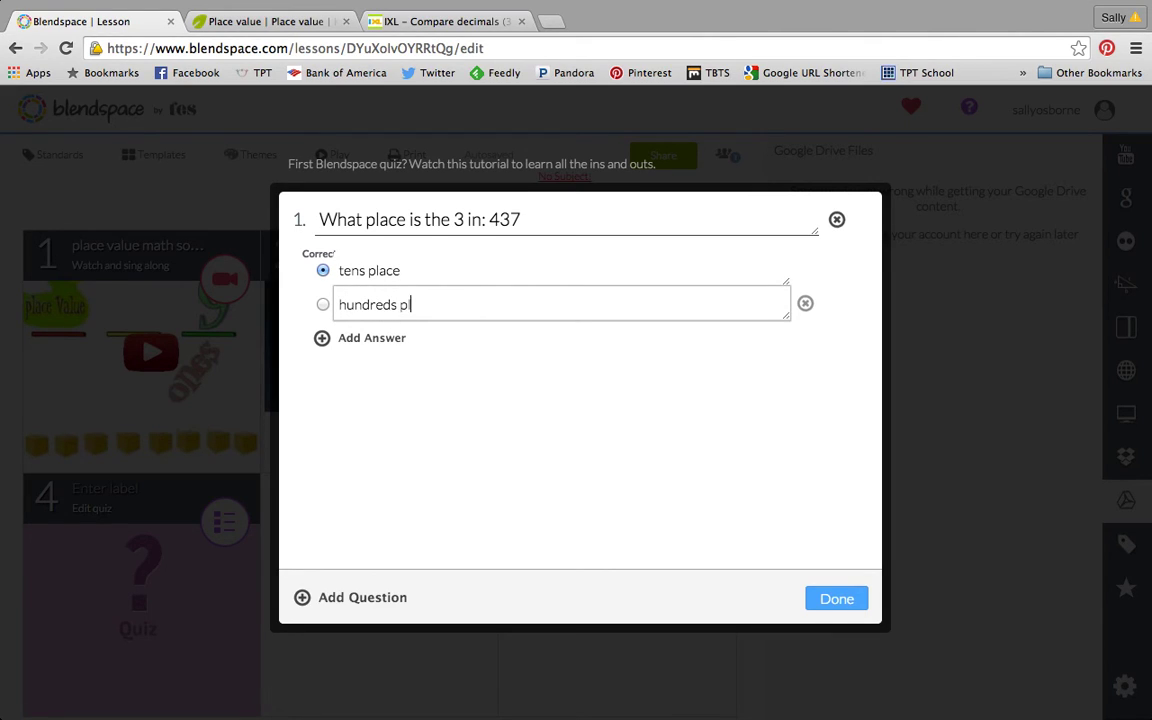
left_click(364, 338)
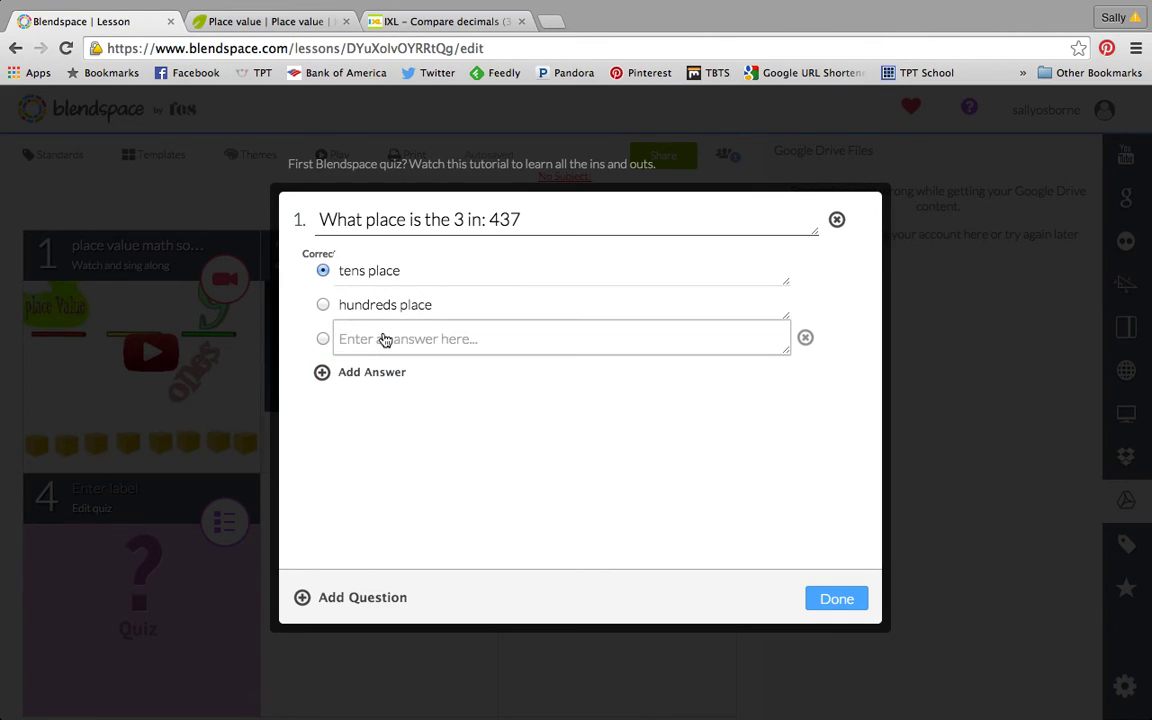
type("ones place")
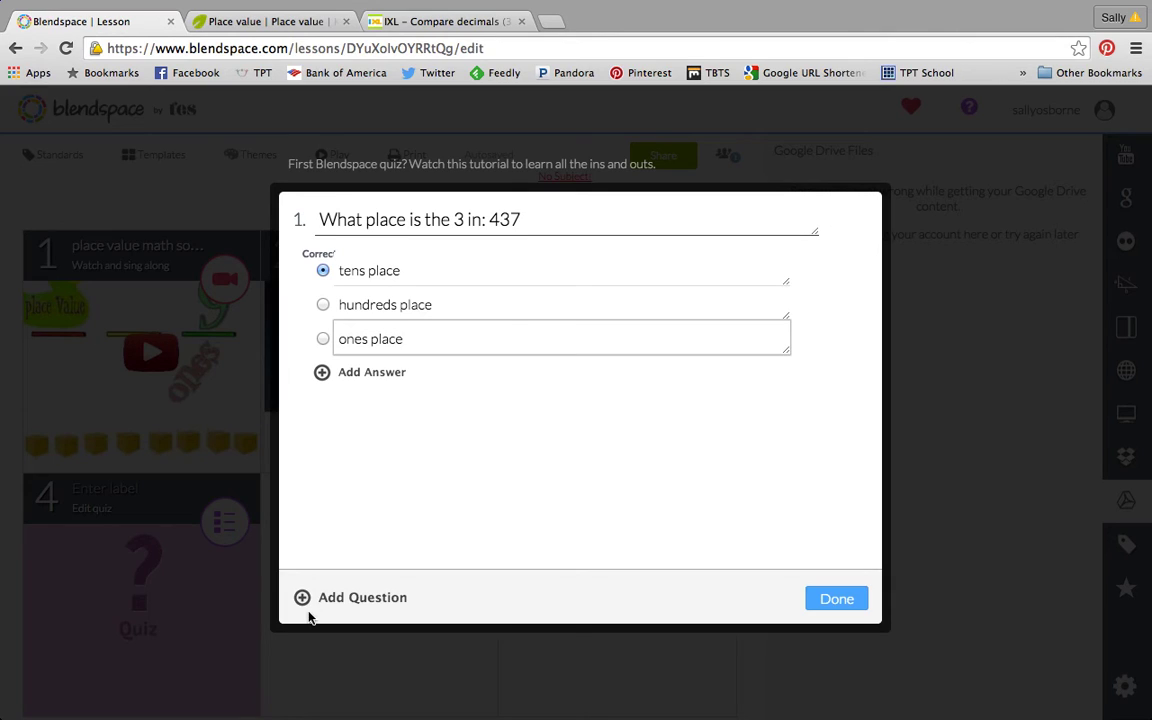
left_click(852, 607)
Label tile 4 'Quiz'
left_click(100, 488)
type("Quiz")
left_click(305, 488)
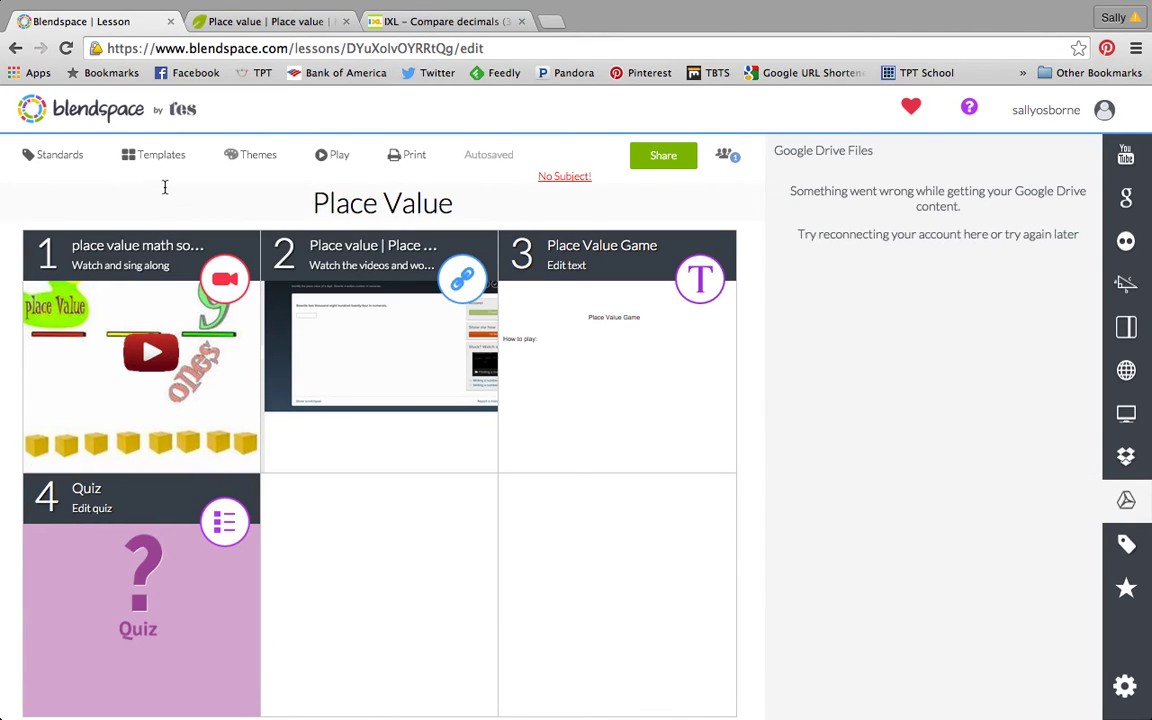
mouse_move(130, 382)
mouse_move(381, 540)
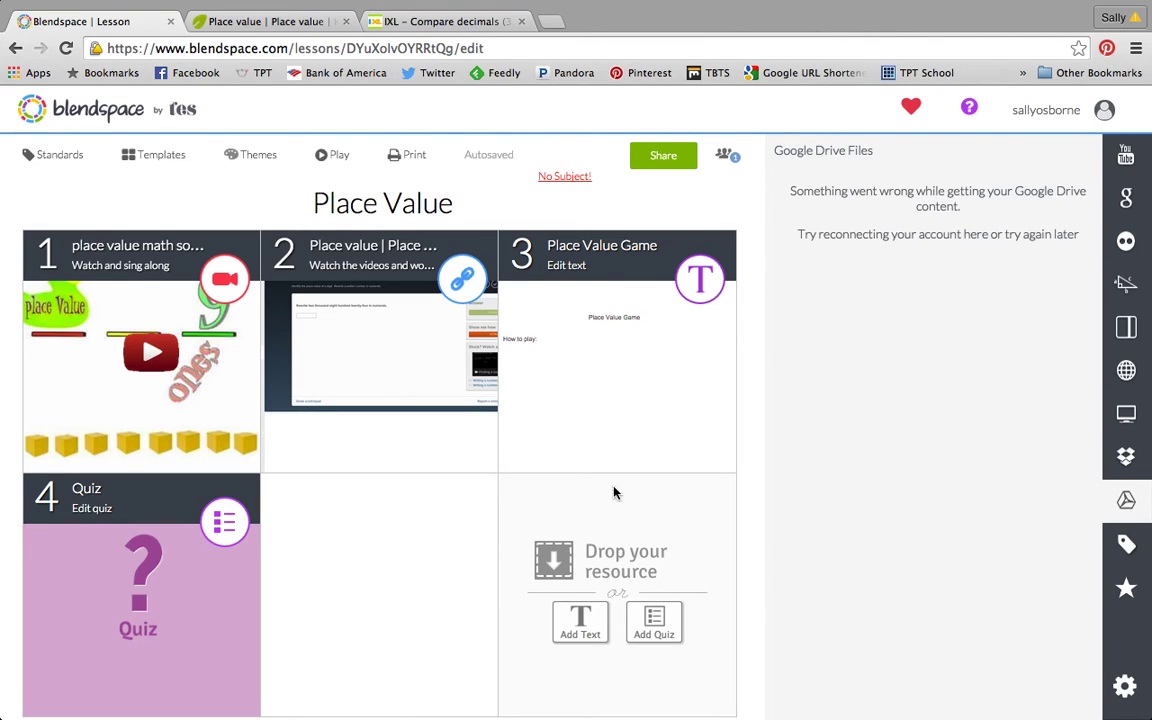
Open the Share dialog, highlight the lesson link URL, and go to Collaborate
left_click(650, 163)
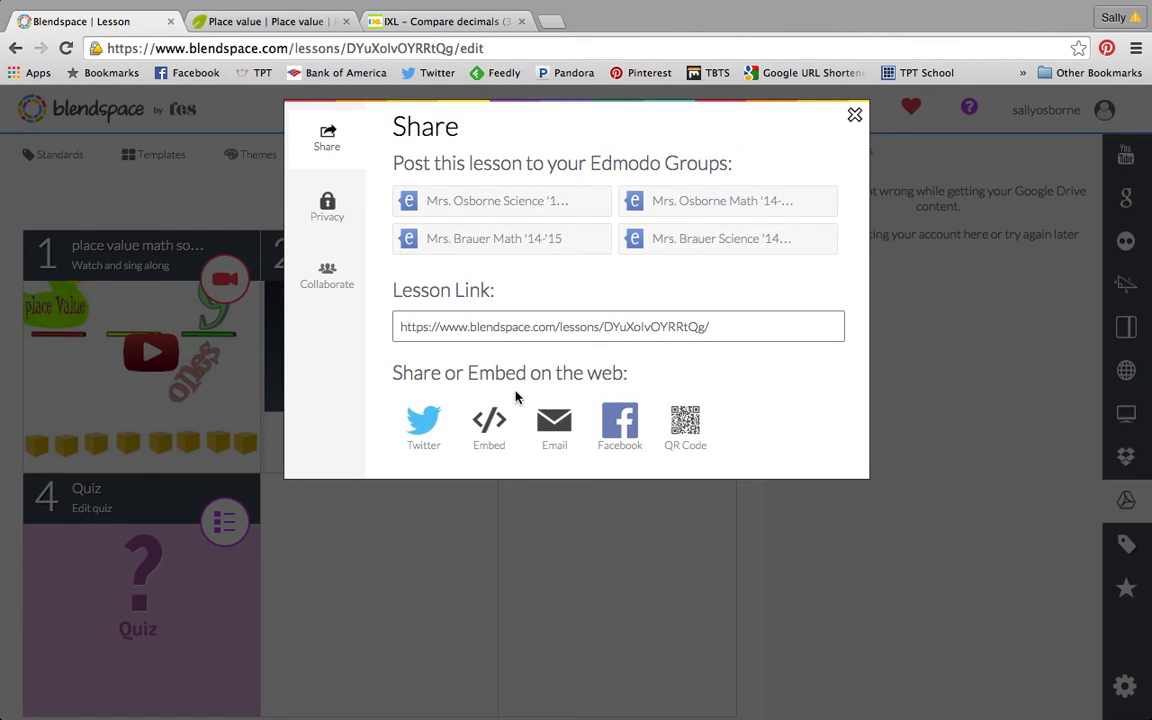
left_click_drag(714, 336, 388, 327)
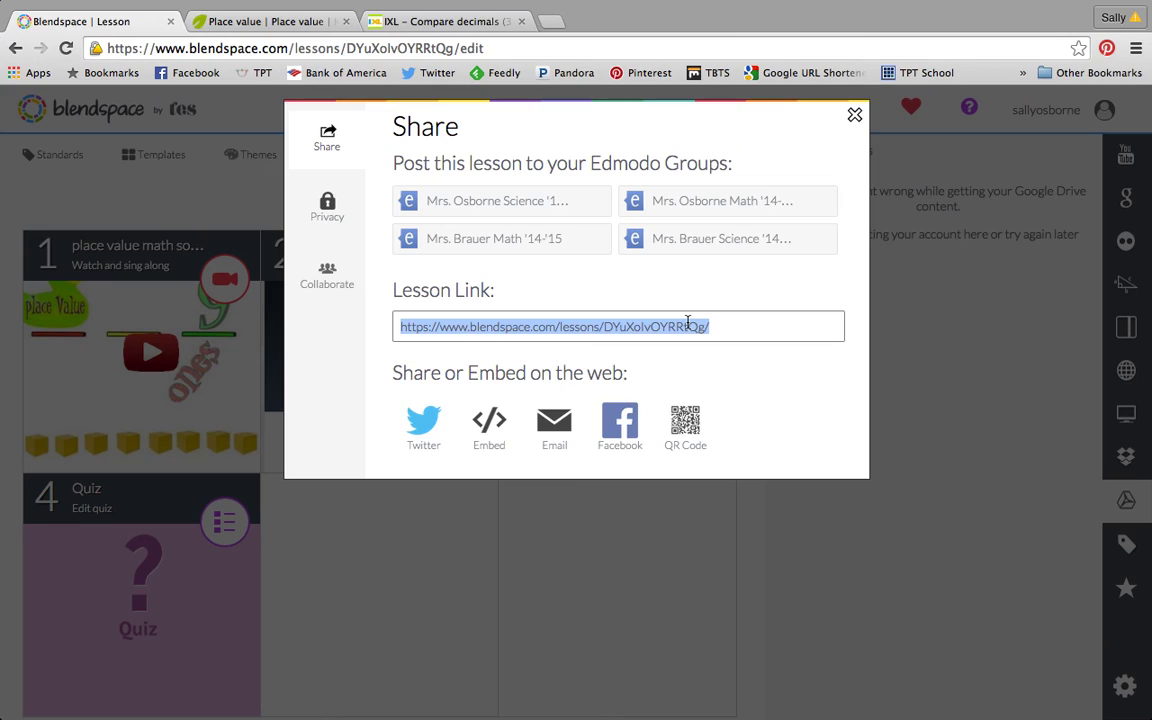
left_click(326, 276)
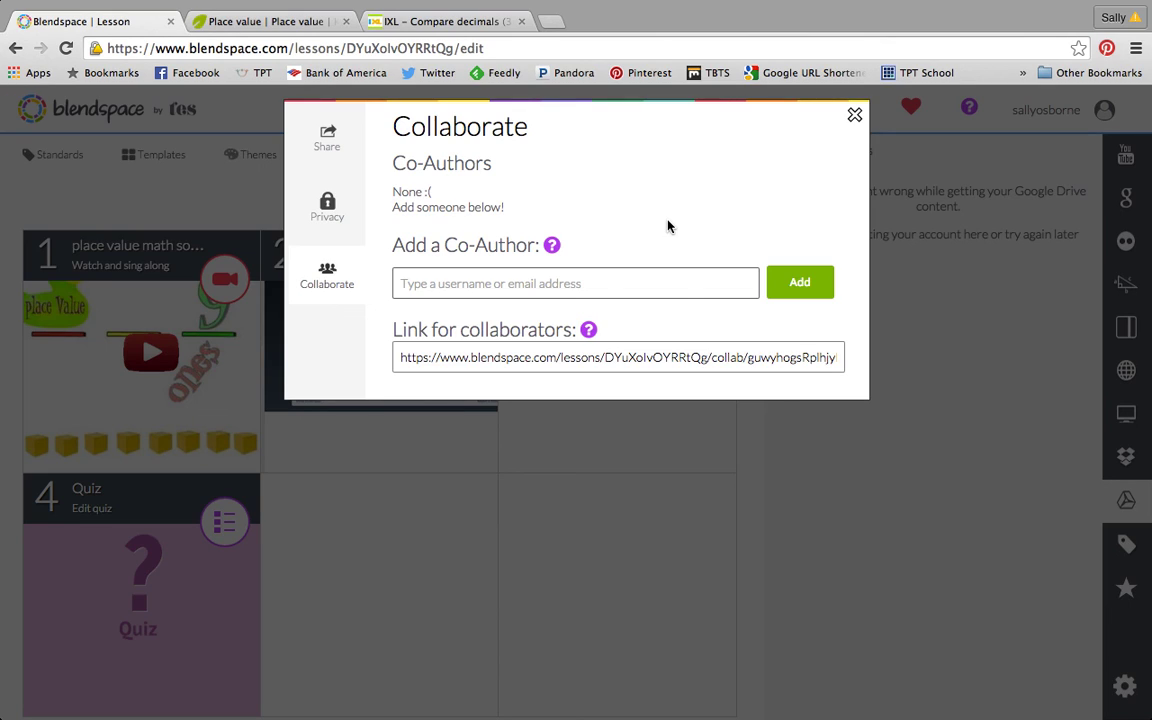
Close the Share dialog, returning to the four-tile Place Value lesson editor
left_click(855, 116)
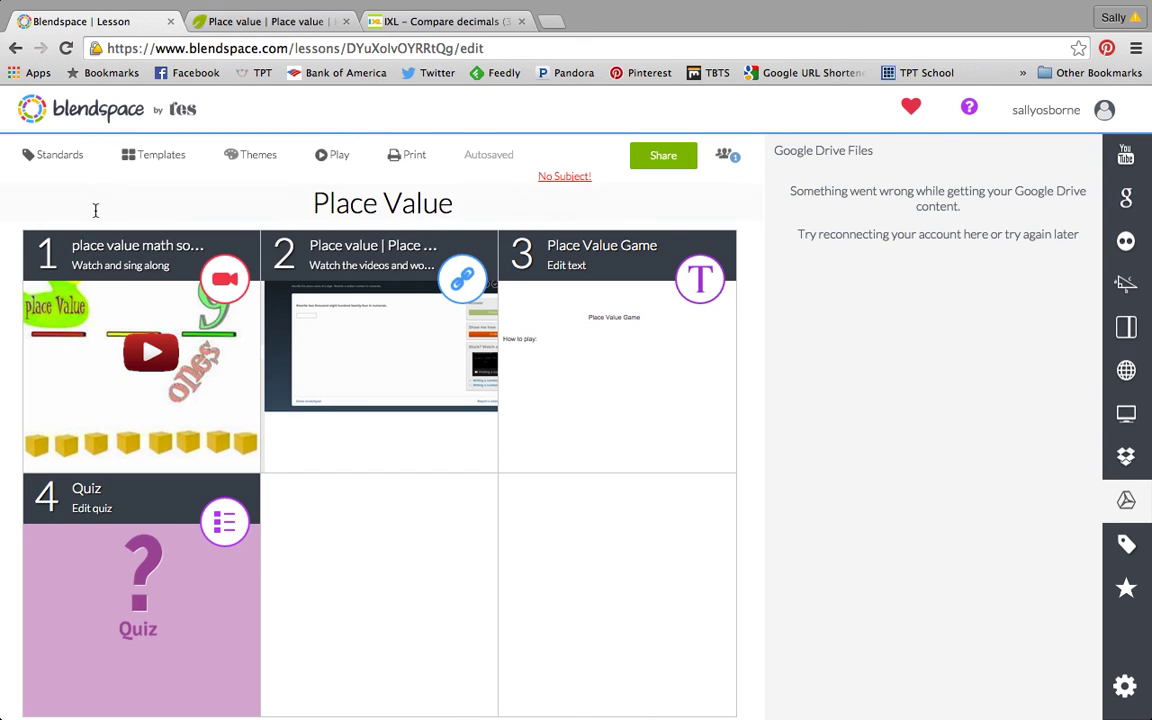